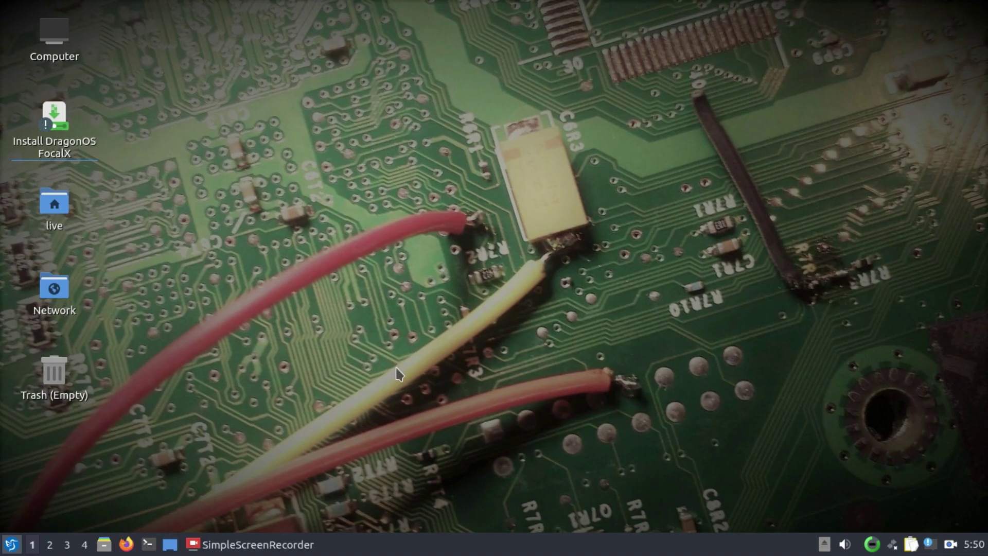
Open the inserted PlutoSDR removable disk in the file manager and minimise its window
{"action": "left_click", "coordinate": [13, 543]}
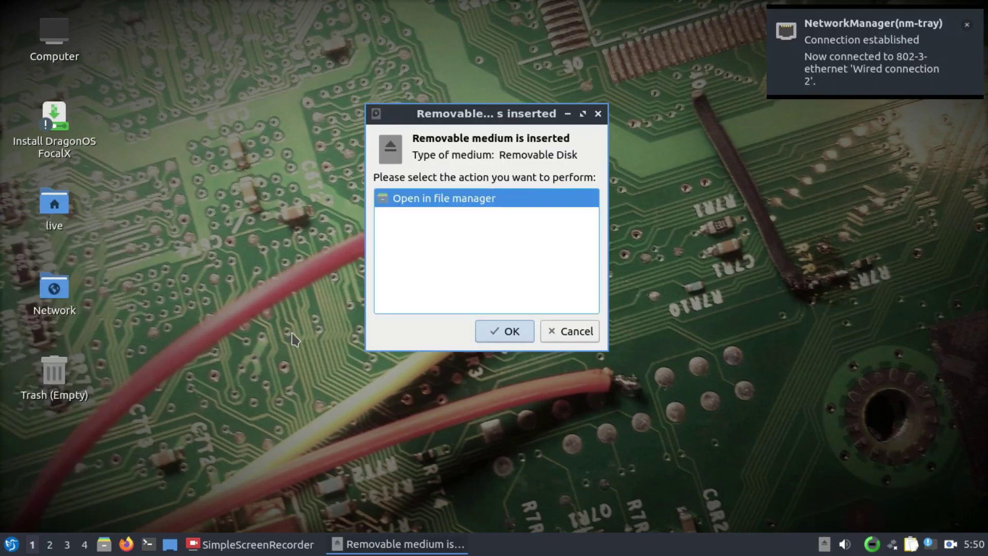
{"action": "left_click", "coordinate": [493, 341]}
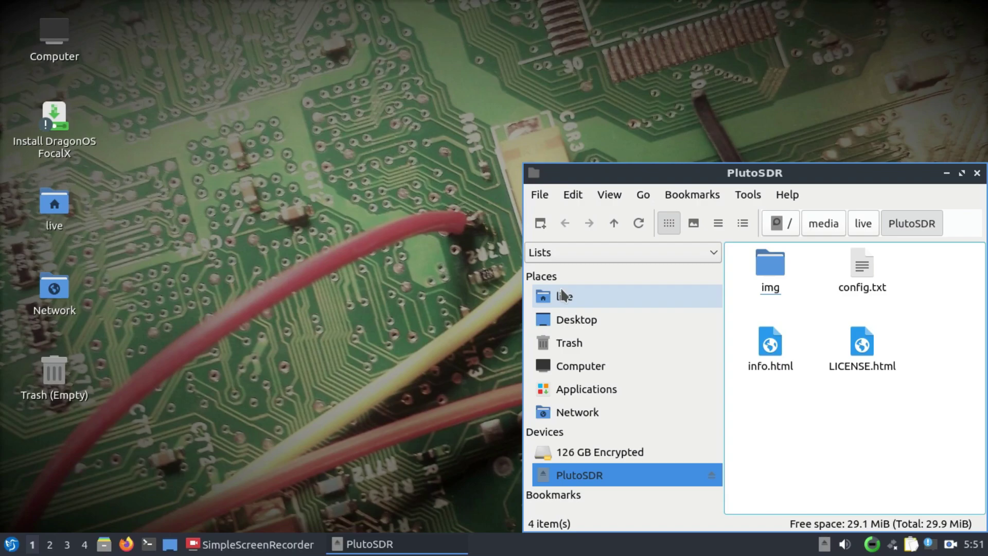
{"action": "left_click", "coordinate": [947, 175]}
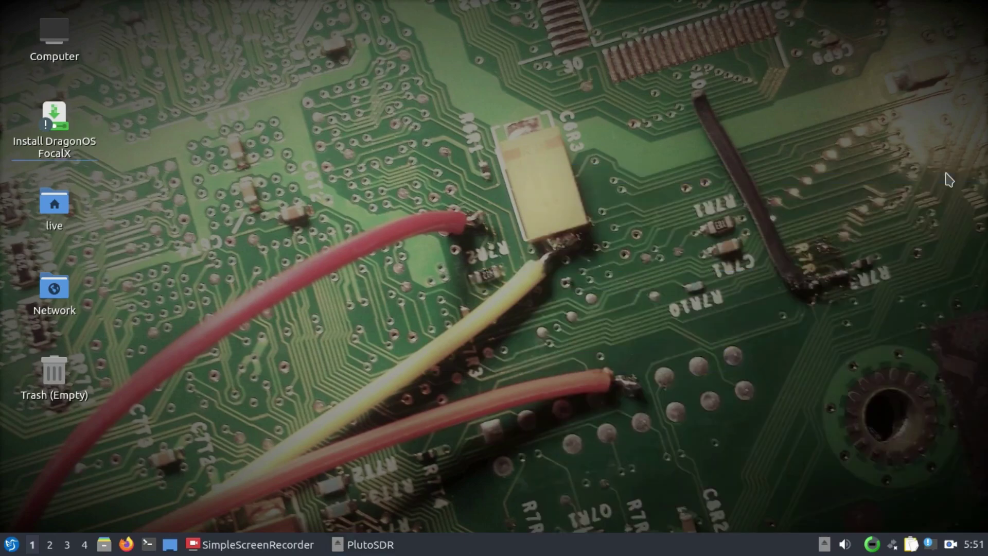
Find and launch SDR++, and widen its window to fill the screen
{"action": "left_click", "coordinate": [11, 544]}
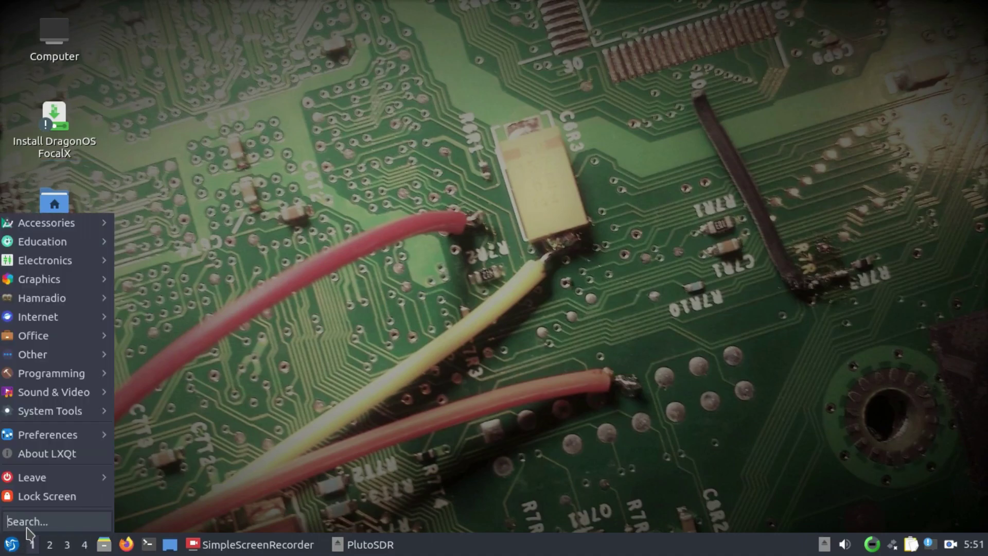
{"action": "type", "text": "sdr"}
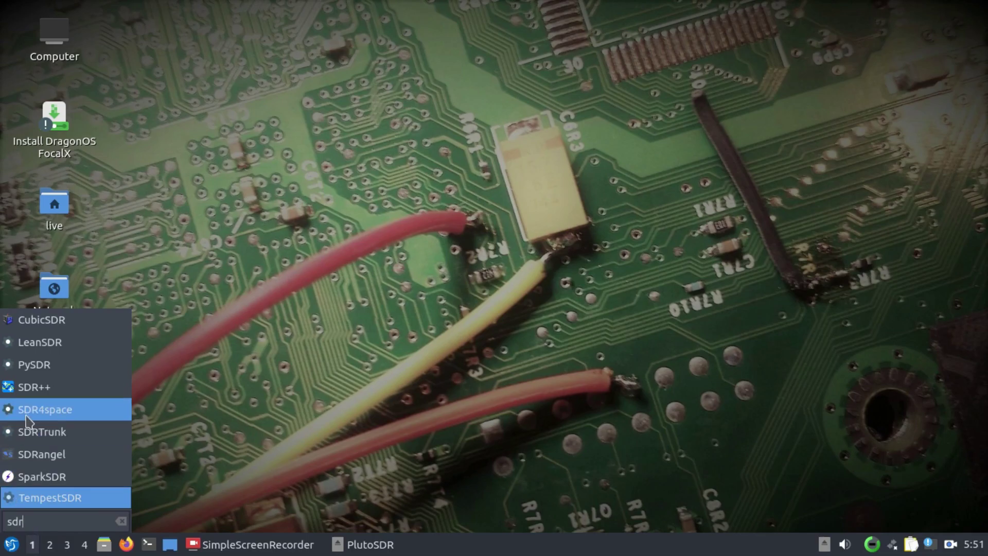
{"action": "left_click", "coordinate": [35, 387]}
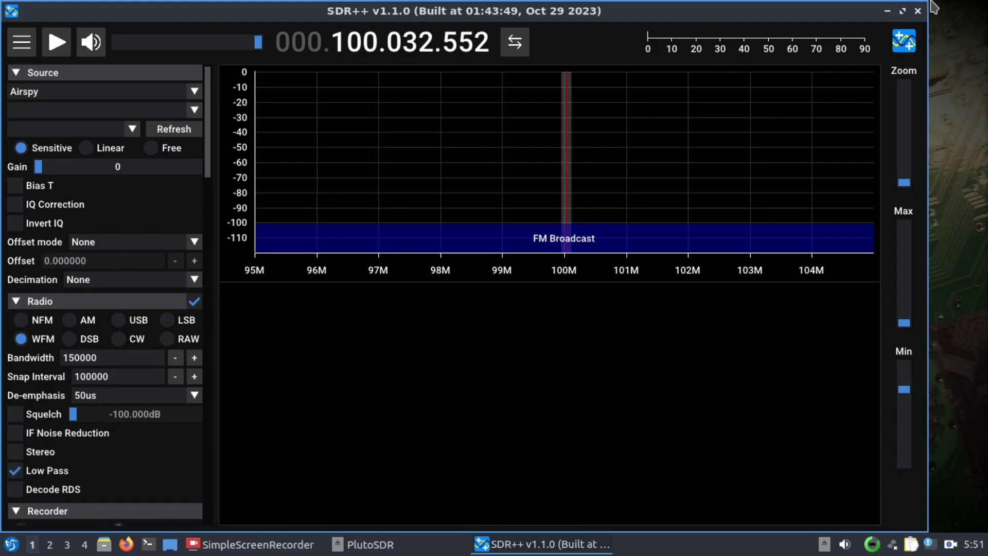
{"action": "left_click_drag", "start_coordinate": [928, 10], "coordinate": [987, 5]}
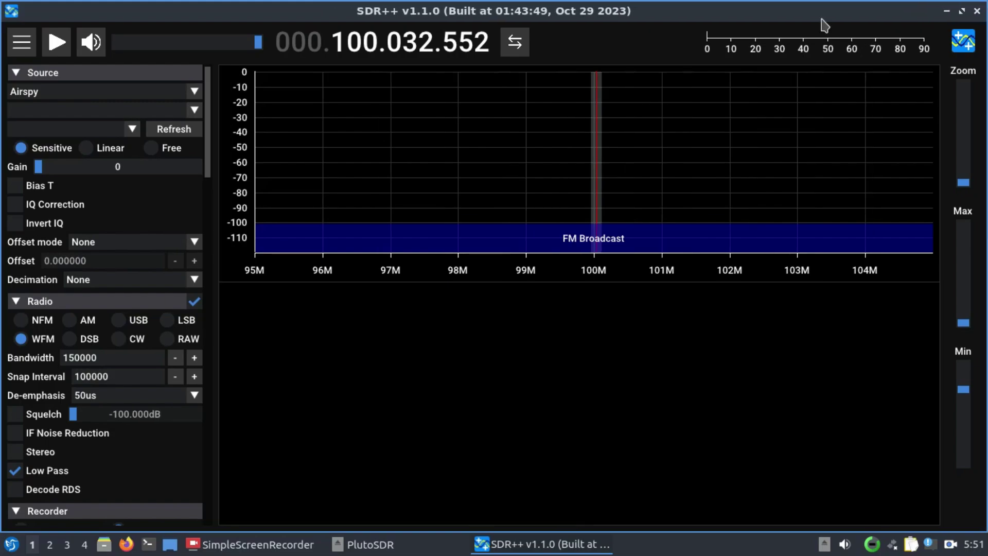
Choose PlutoSDR as the source and set its sample rate to 8.0 MHz
{"action": "left_click", "coordinate": [194, 93]}
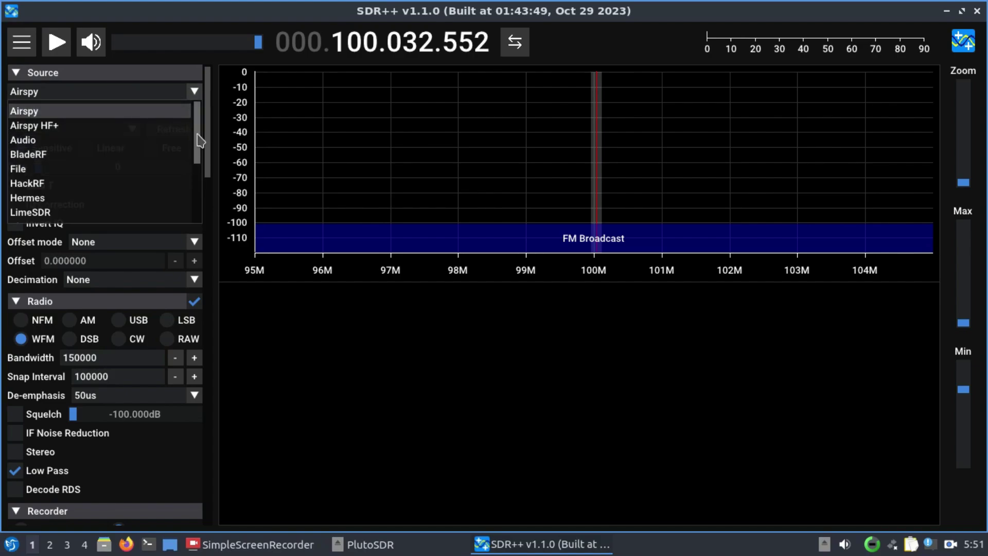
{"action": "left_click_drag", "start_coordinate": [200, 144], "coordinate": [193, 172]}
{"action": "scroll", "coordinate": [193, 175], "scroll_direction": "down", "scroll_amount": 1}
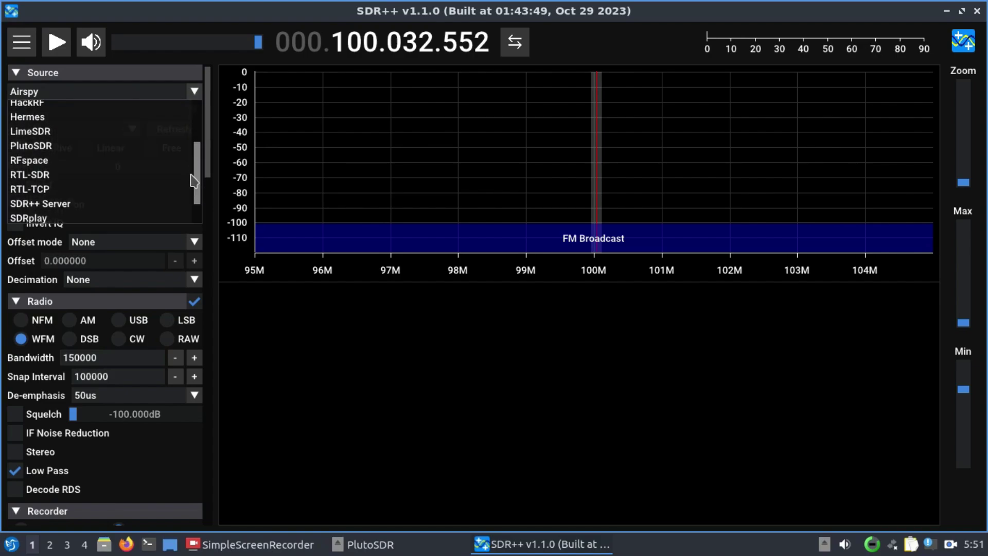
{"action": "left_click", "coordinate": [54, 146]}
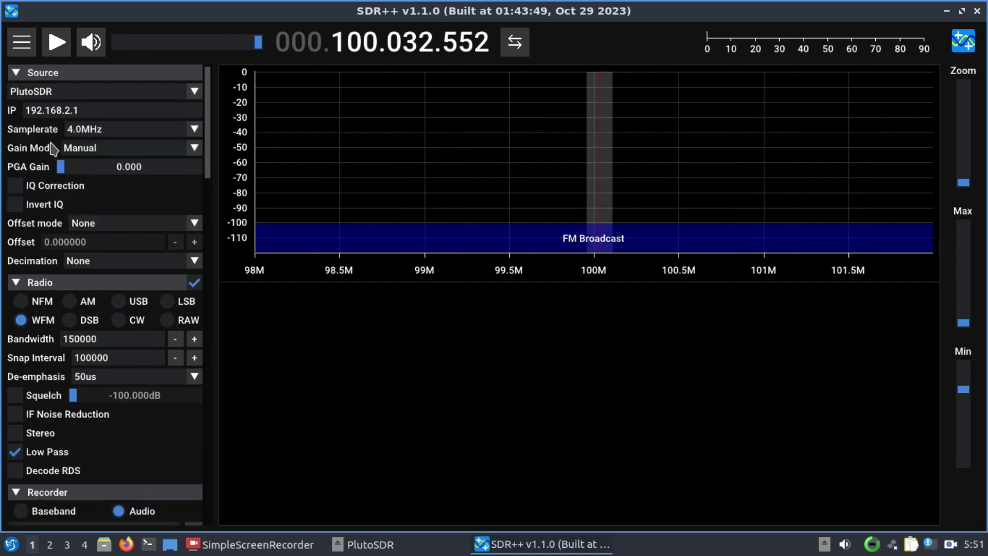
{"action": "left_click", "coordinate": [195, 130]}
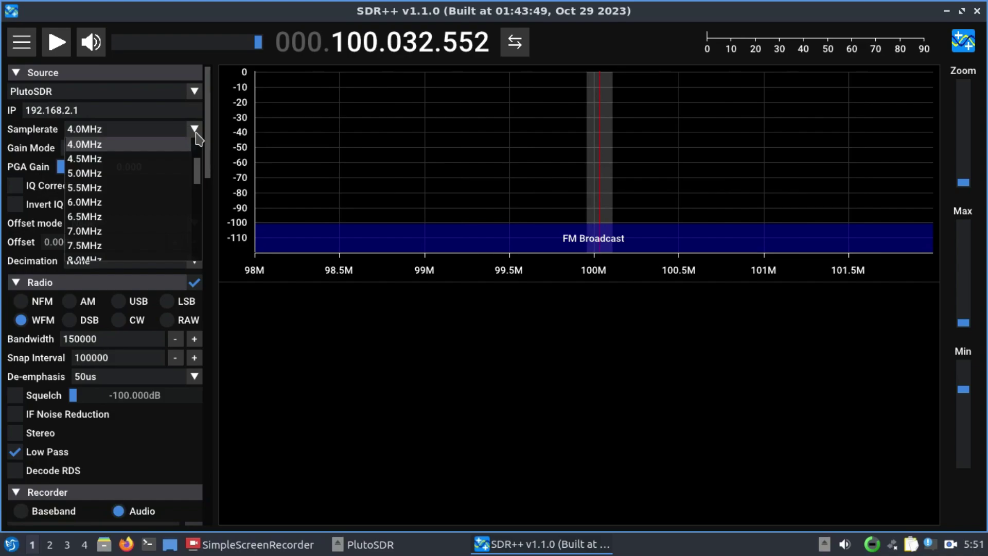
{"action": "left_click_drag", "start_coordinate": [197, 163], "coordinate": [198, 184]}
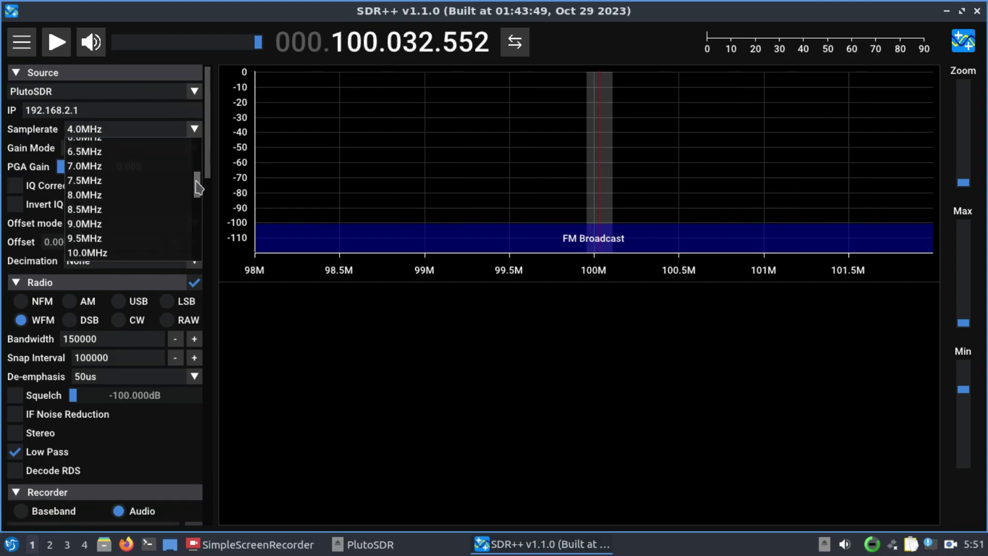
{"action": "left_click", "coordinate": [109, 199]}
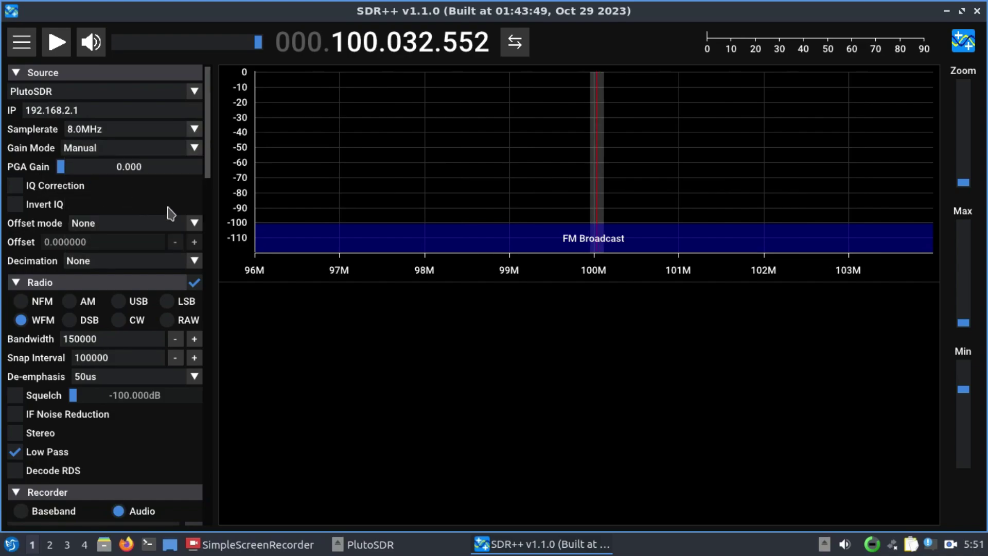
Start reception in CW mode with the audio muted
{"action": "left_click", "coordinate": [57, 42]}
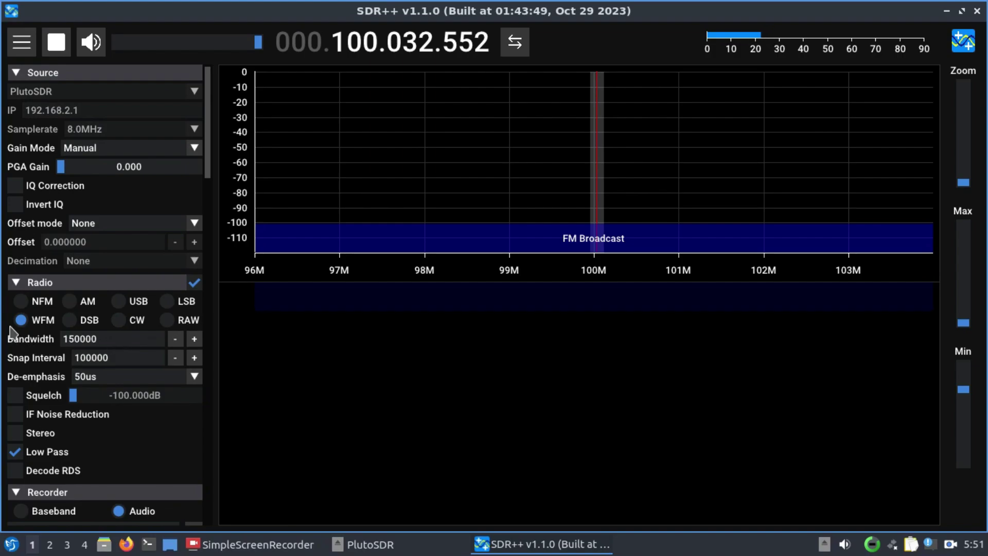
{"action": "left_click", "coordinate": [119, 320]}
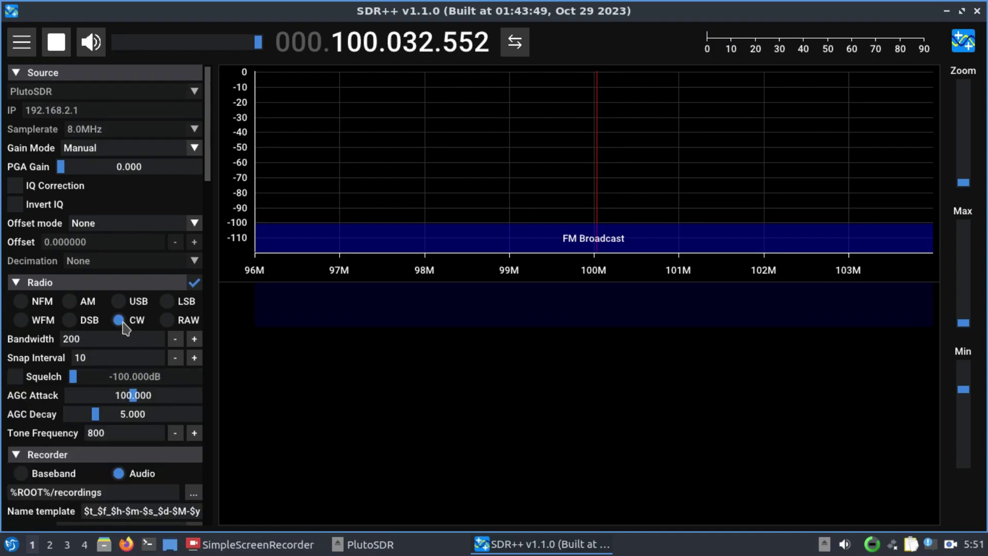
{"action": "left_click", "coordinate": [83, 45]}
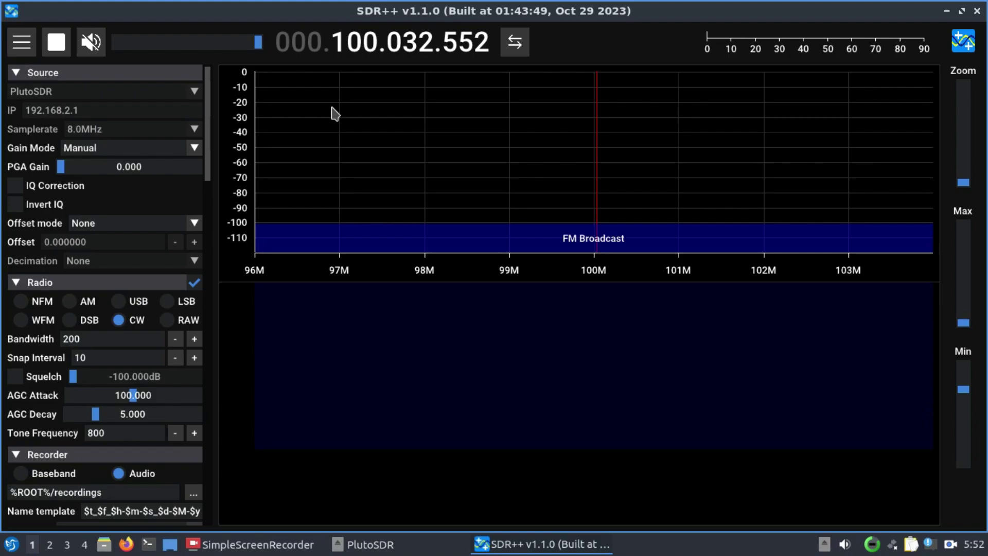
Tune the receiver to 435.032.552 in the 70cm ham band
{"action": "left_click", "coordinate": [339, 40]}
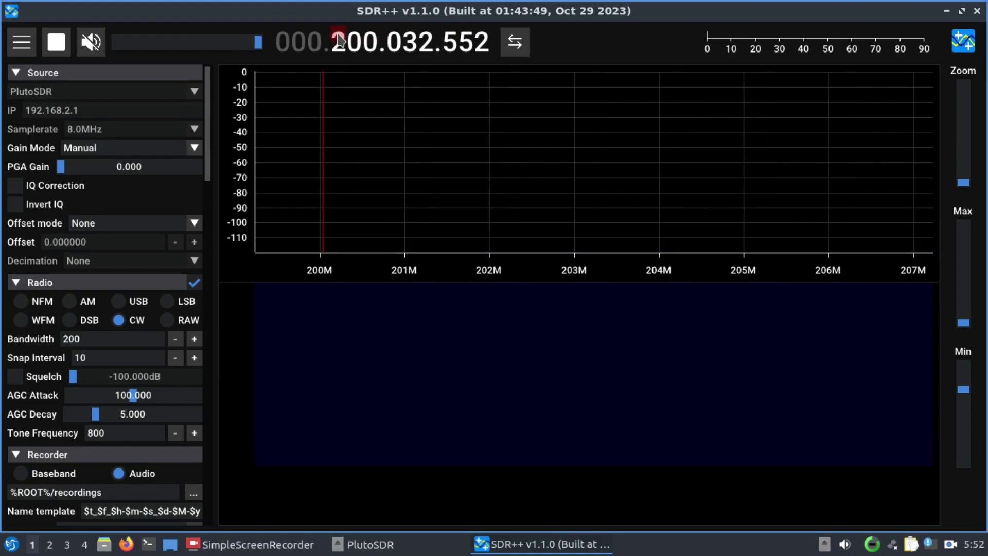
{"action": "left_click", "coordinate": [338, 39]}
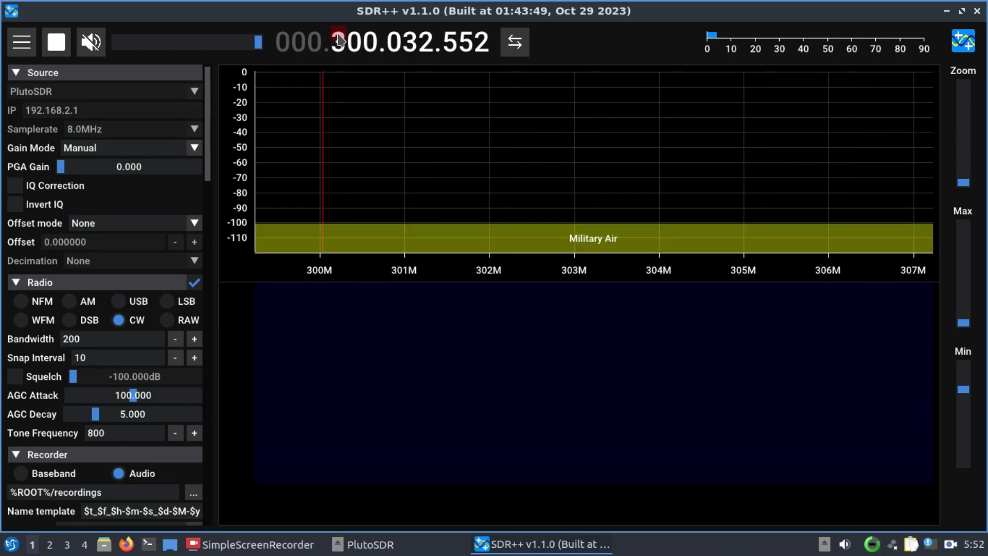
{"action": "left_click", "coordinate": [339, 39]}
{"action": "left_click", "coordinate": [354, 38]}
{"action": "left_click", "coordinate": [355, 38]}
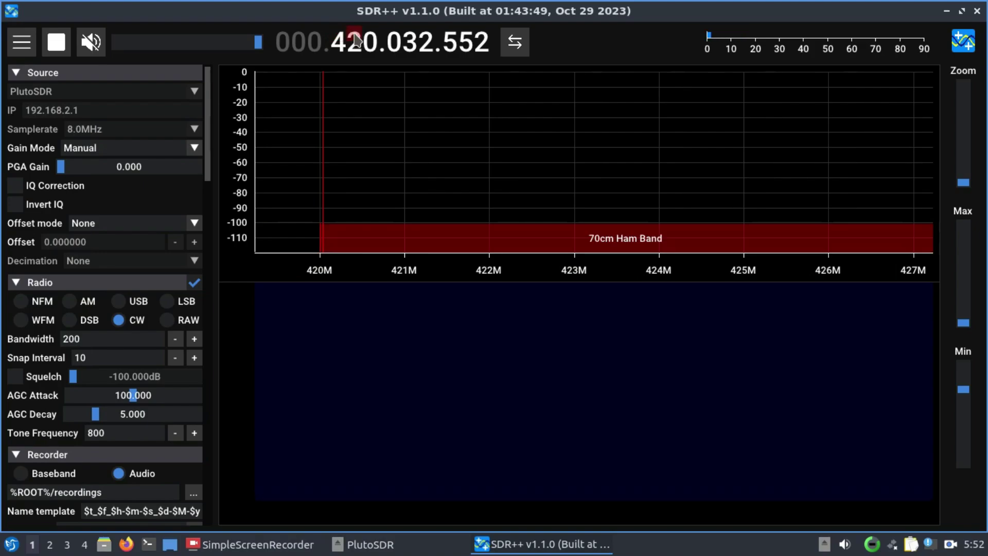
{"action": "left_click", "coordinate": [354, 38]}
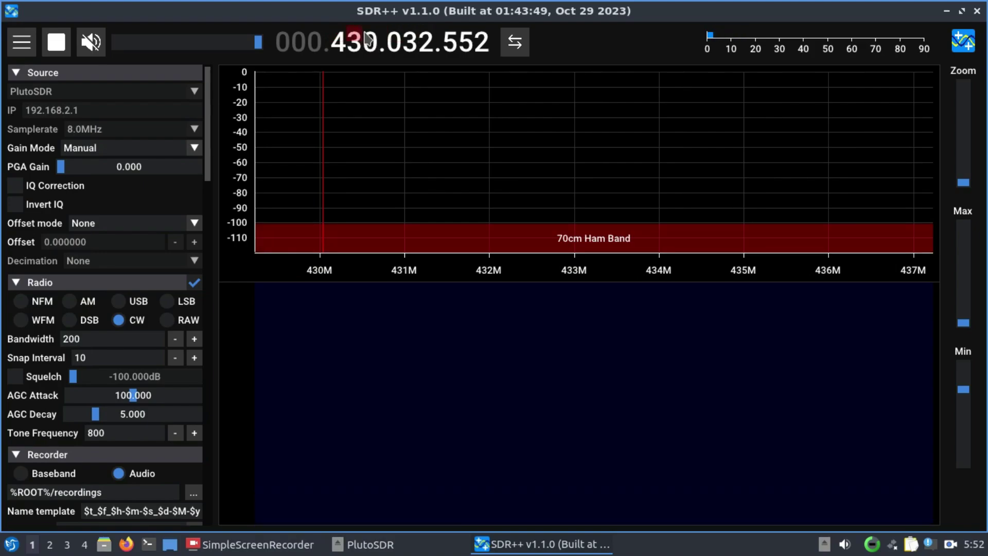
{"action": "left_click", "coordinate": [371, 38]}
{"action": "left_click", "coordinate": [371, 35]}
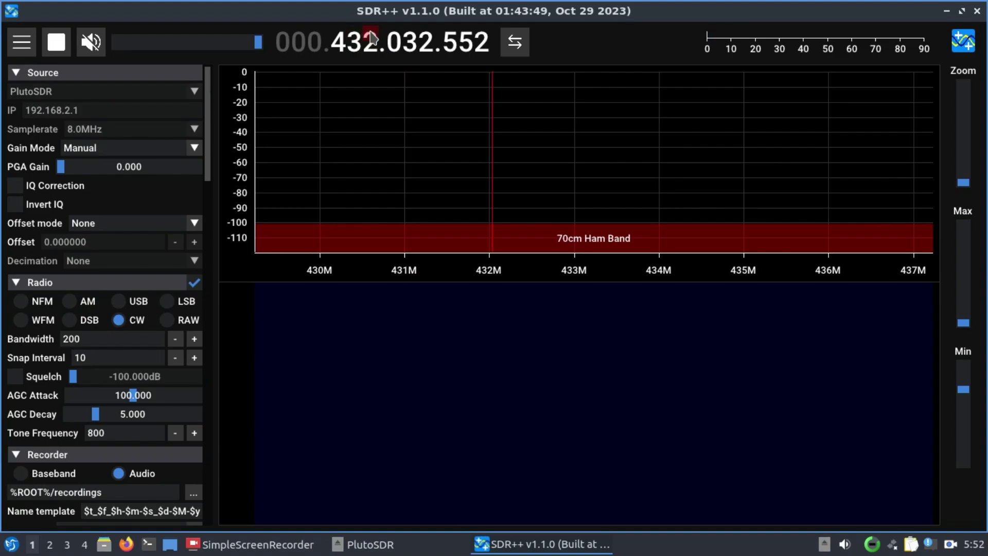
{"action": "left_click", "coordinate": [371, 35]}
{"action": "left_click", "coordinate": [371, 35]}
{"action": "left_click", "coordinate": [371, 37]}
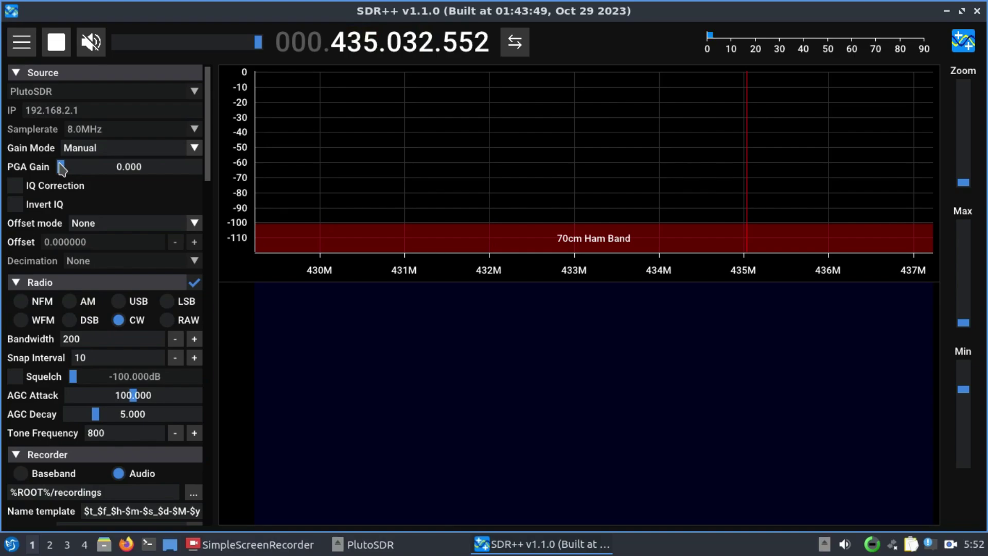
Set the PGA gain to about 45.4 and narrow the spectrum display to roughly -106 to -133 dB over 431–437 MHz
{"action": "left_click_drag", "start_coordinate": [61, 168], "coordinate": [149, 169]}
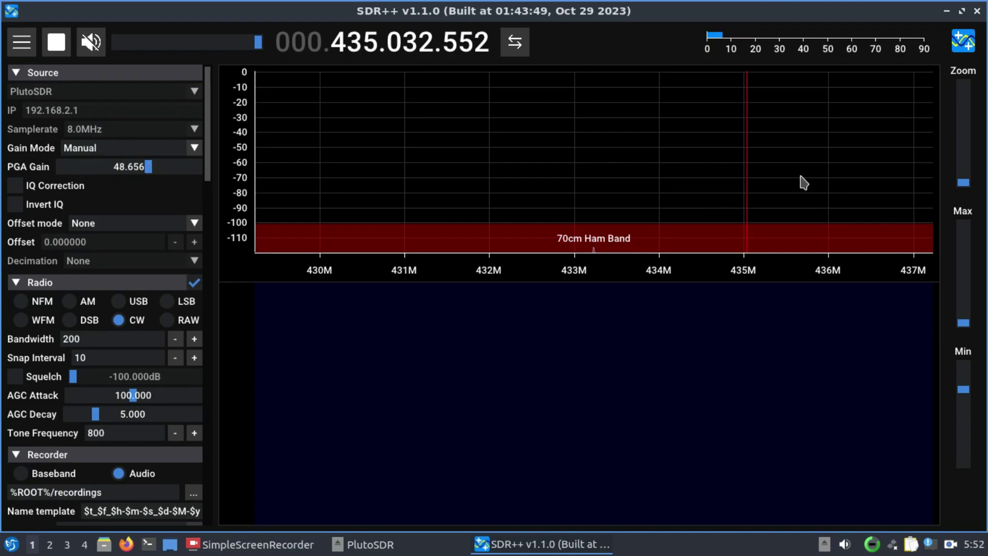
{"action": "left_click_drag", "start_coordinate": [965, 329], "coordinate": [966, 252]}
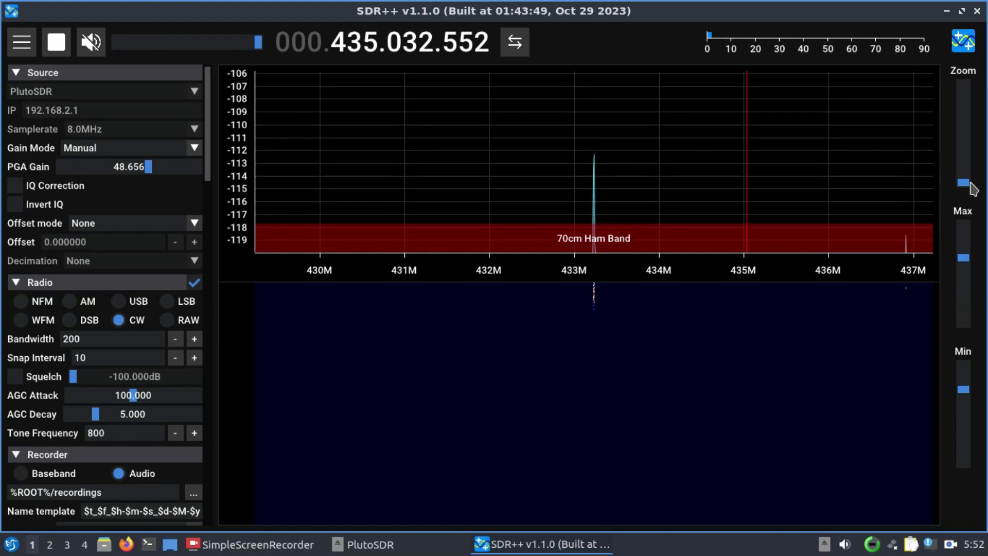
{"action": "mouse_move", "coordinate": [968, 184]}
{"action": "left_mouse_down"}
{"action": "mouse_move", "coordinate": [971, 171]}
{"action": "mouse_move", "coordinate": [967, 178]}
{"action": "left_mouse_up"}
{"action": "left_click_drag", "start_coordinate": [963, 387], "coordinate": [963, 388]}
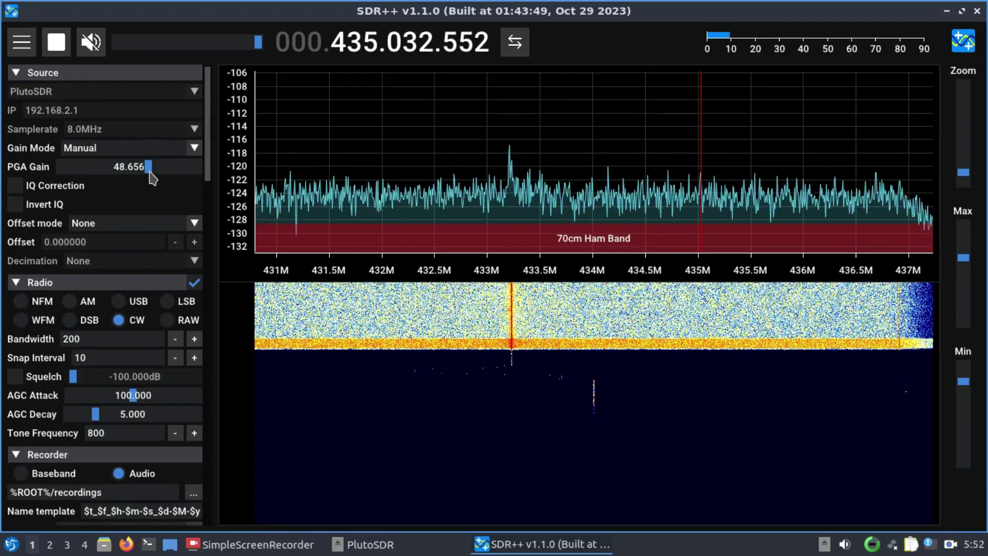
{"action": "mouse_move", "coordinate": [149, 170]}
{"action": "left_mouse_down"}
{"action": "mouse_move", "coordinate": [118, 178]}
{"action": "mouse_move", "coordinate": [143, 184]}
{"action": "mouse_move", "coordinate": [146, 170]}
{"action": "left_mouse_up"}
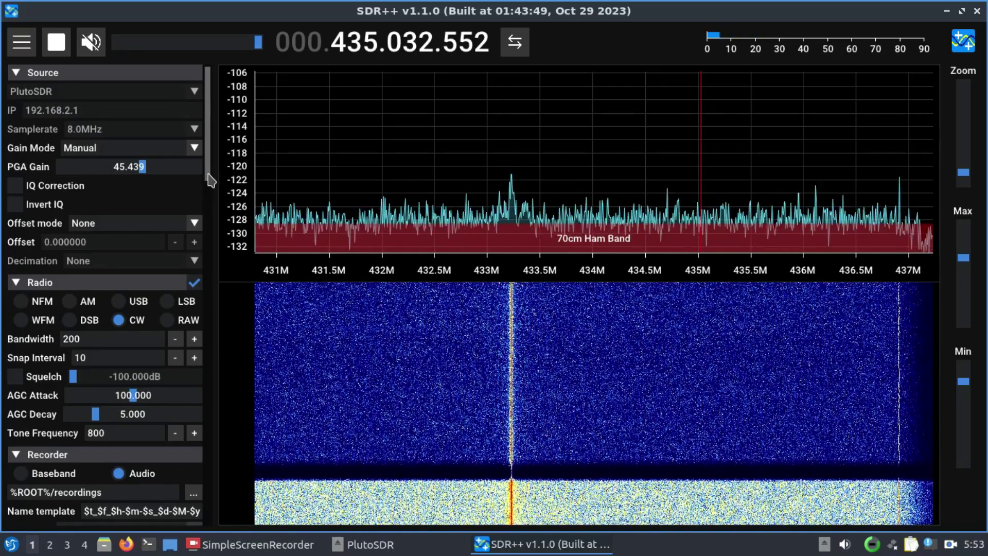
Set the recorder to Baseband mode, keeping the WAV container and Int16 sample type
{"action": "left_click_drag", "start_coordinate": [209, 180], "coordinate": [207, 199]}
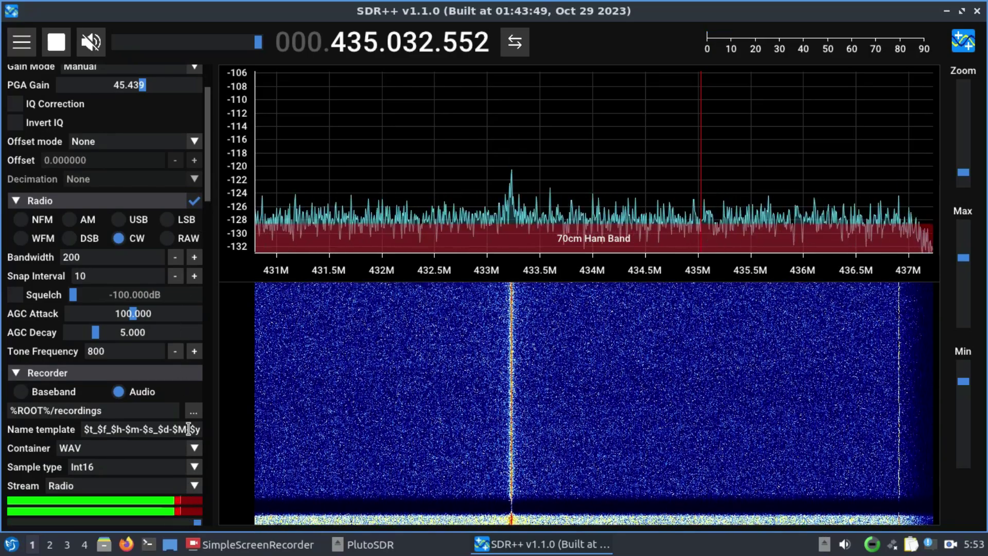
{"action": "left_click", "coordinate": [196, 449]}
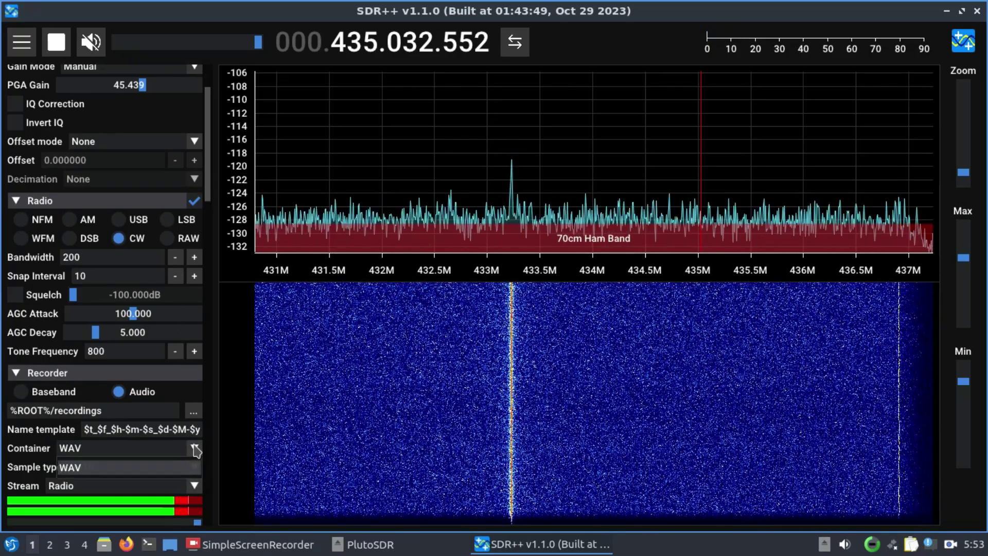
{"action": "left_click", "coordinate": [194, 466]}
{"action": "left_click", "coordinate": [194, 469]}
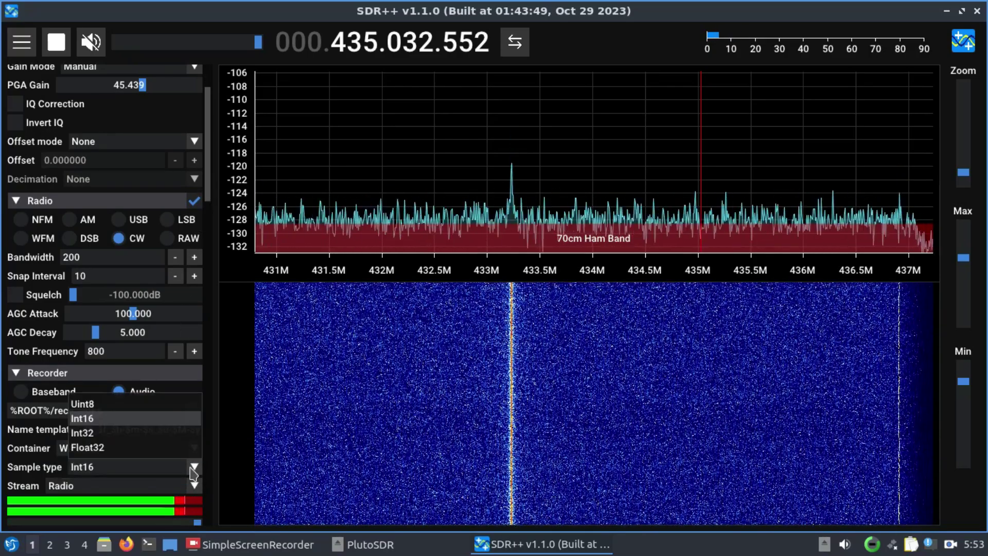
{"action": "left_click", "coordinate": [75, 416]}
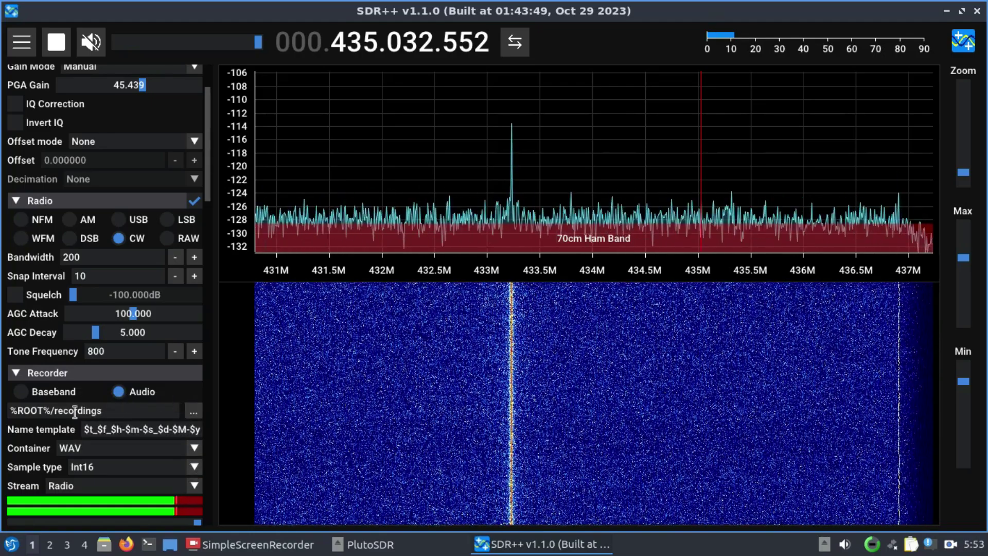
{"action": "left_click", "coordinate": [21, 392]}
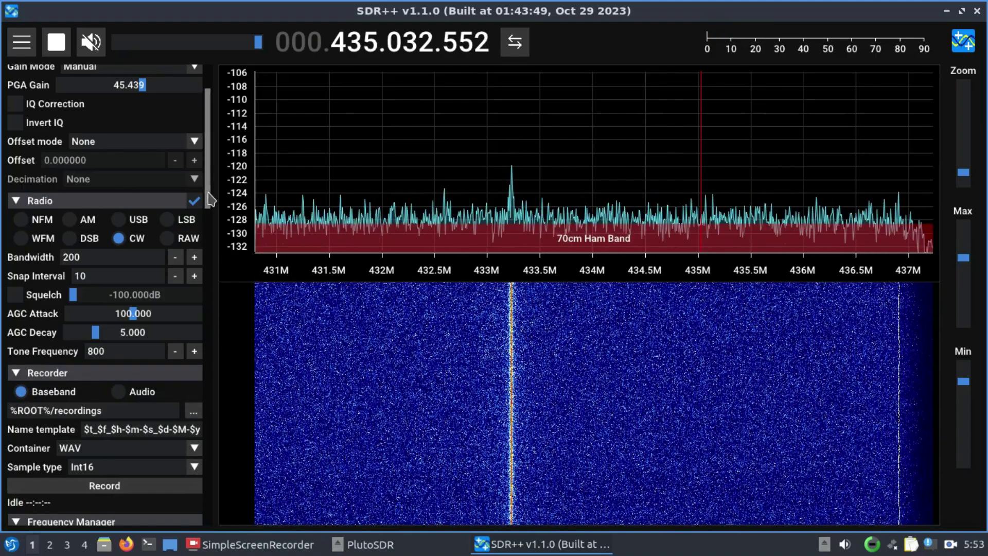
{"action": "scroll", "coordinate": [211, 200], "scroll_direction": "down", "scroll_amount": 4}
{"action": "scroll", "coordinate": [215, 221], "scroll_direction": "up", "scroll_amount": 2}
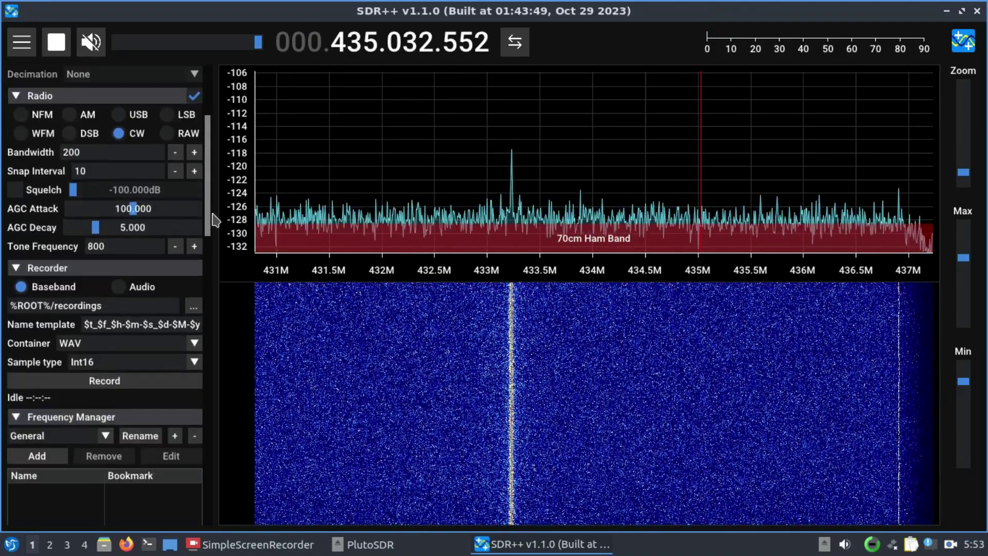
{"action": "scroll", "coordinate": [215, 220], "scroll_direction": "up", "scroll_amount": 4}
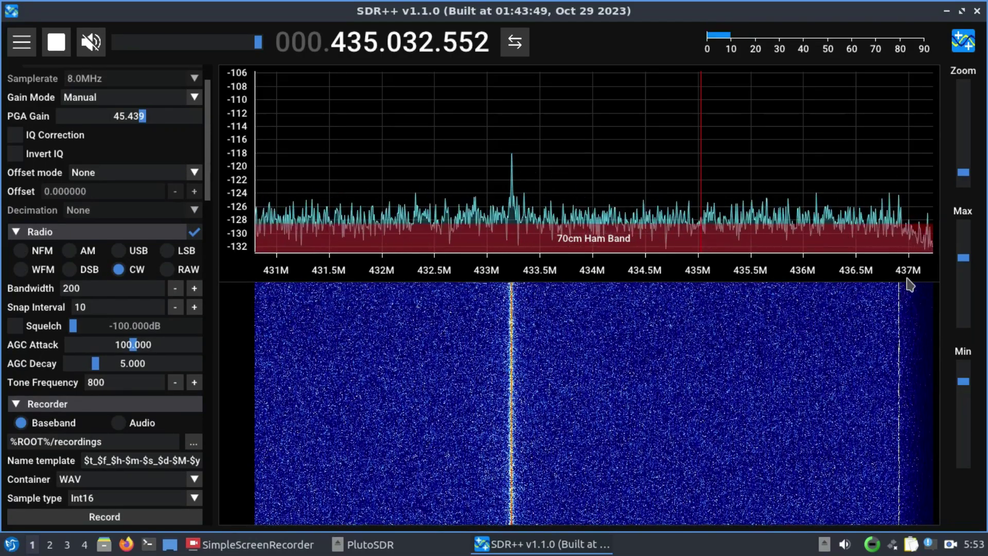
Lower the spectrum display's maximum level to about -119 dB
{"action": "mouse_move", "coordinate": [963, 258]}
{"action": "left_mouse_down"}
{"action": "mouse_move", "coordinate": [964, 268]}
{"action": "mouse_move", "coordinate": [962, 246]}
{"action": "mouse_move", "coordinate": [962, 256]}
{"action": "left_mouse_up"}
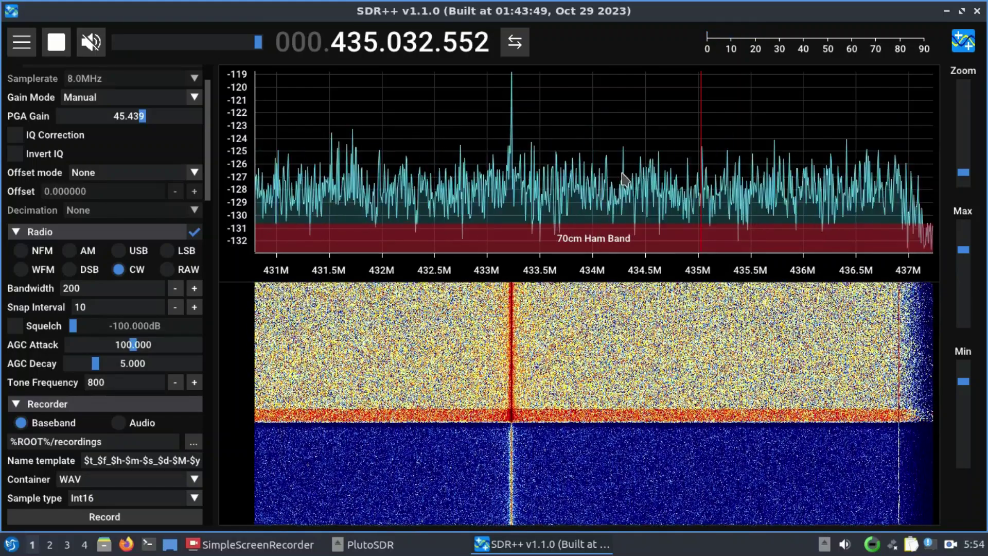
Find and launch the KCalc calculator
{"action": "left_click", "coordinate": [4, 551]}
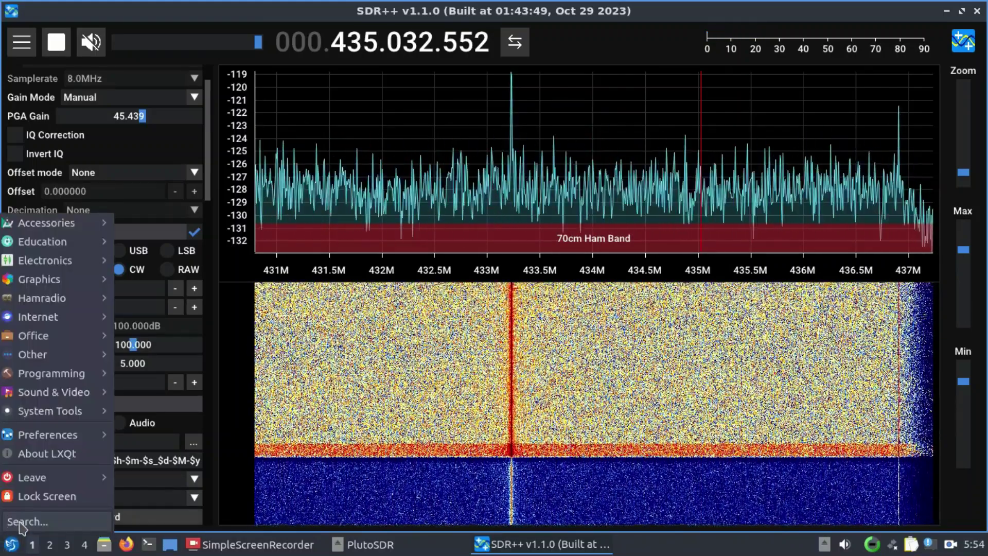
{"action": "type", "text": "cal"}
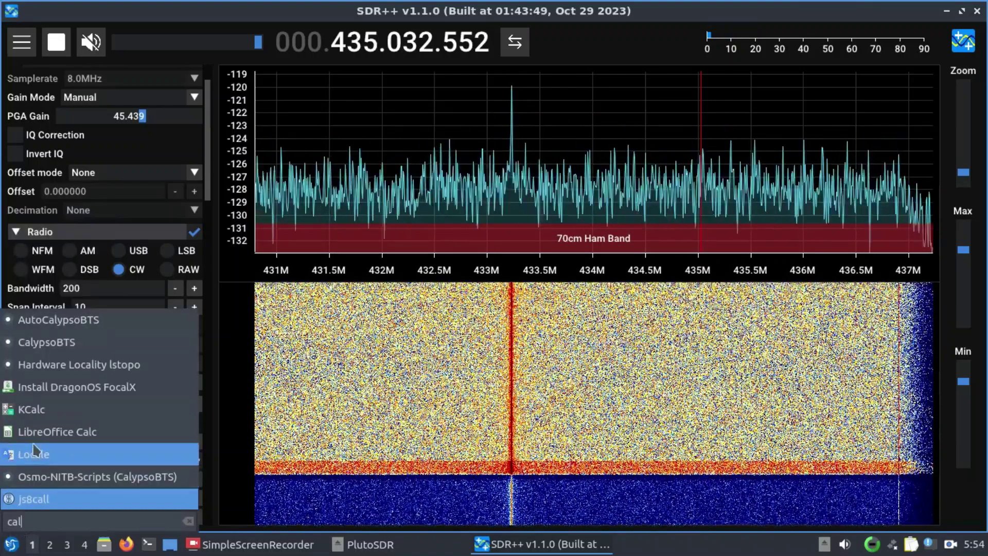
{"action": "left_click", "coordinate": [39, 414]}
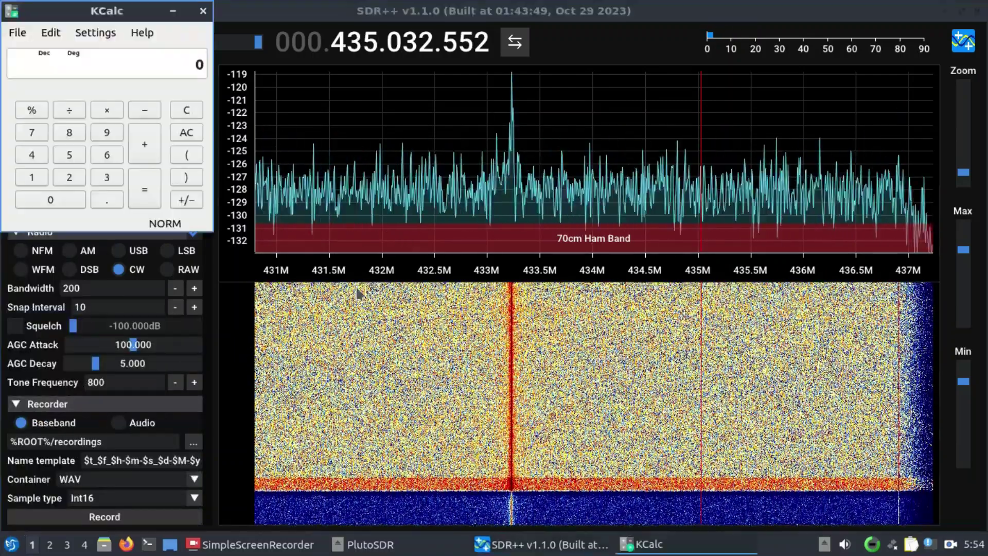
Switch back to SDR++ and sweep the tuning from 423.032.552 up to 450.032.552 to view the edges of the 70cm ham band
{"action": "left_click", "coordinate": [371, 53]}
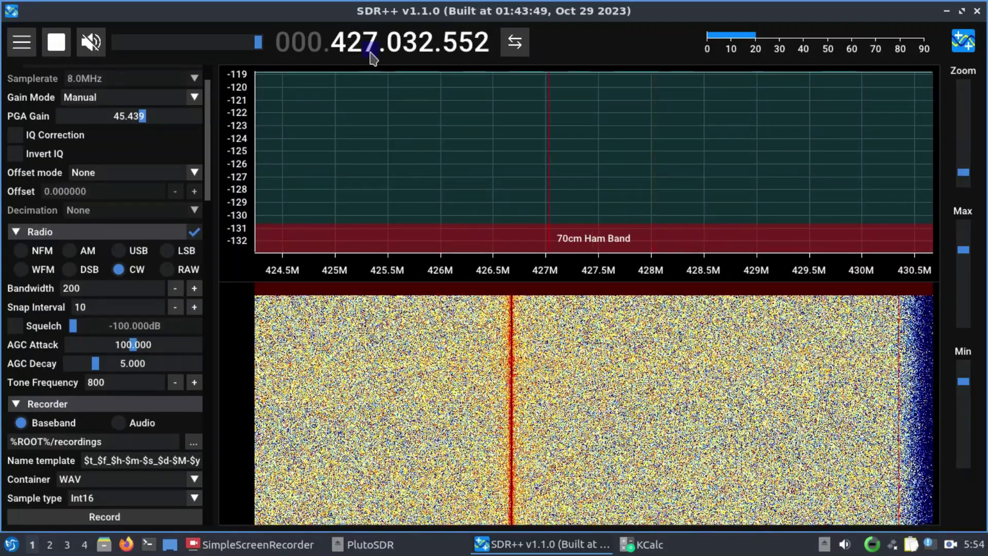
{"action": "left_click", "coordinate": [371, 53]}
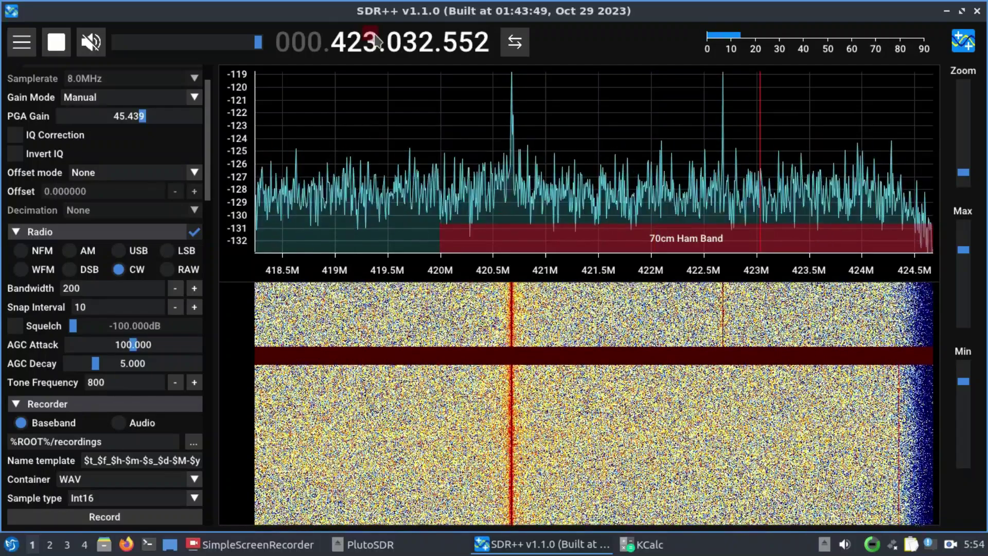
{"action": "scroll", "coordinate": [378, 41], "scroll_direction": "up", "scroll_amount": 2}
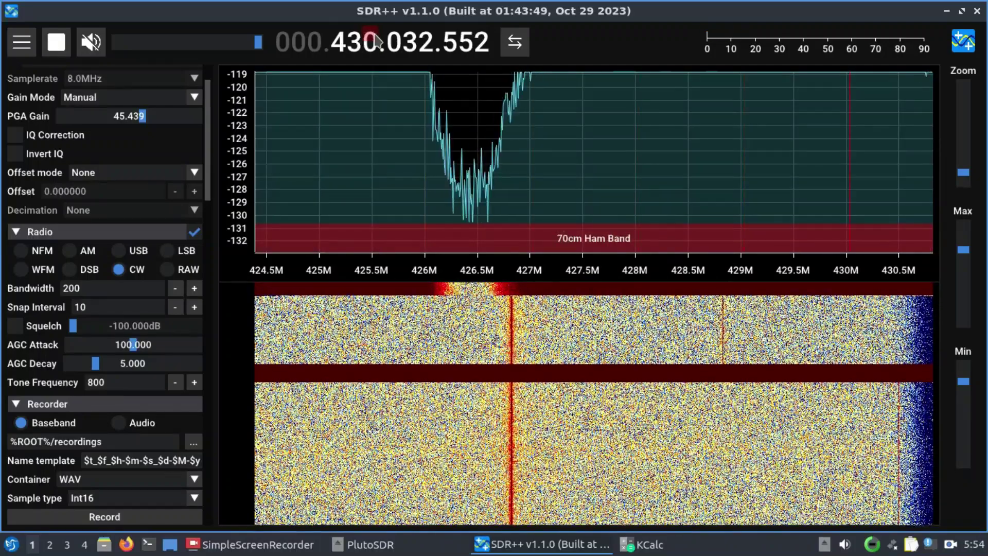
{"action": "scroll", "coordinate": [377, 41], "scroll_direction": "up", "scroll_amount": 1}
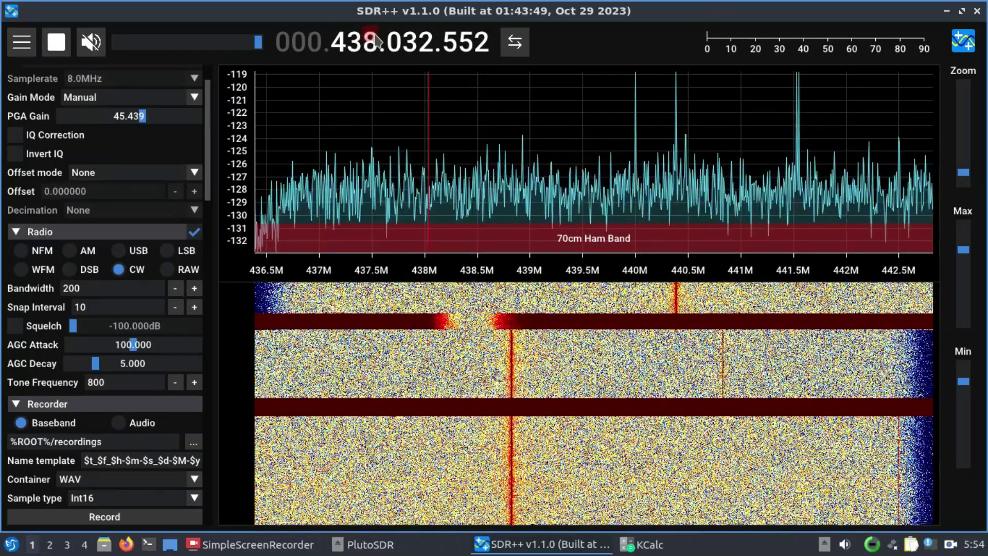
{"action": "scroll", "coordinate": [377, 41], "scroll_direction": "up", "scroll_amount": 7}
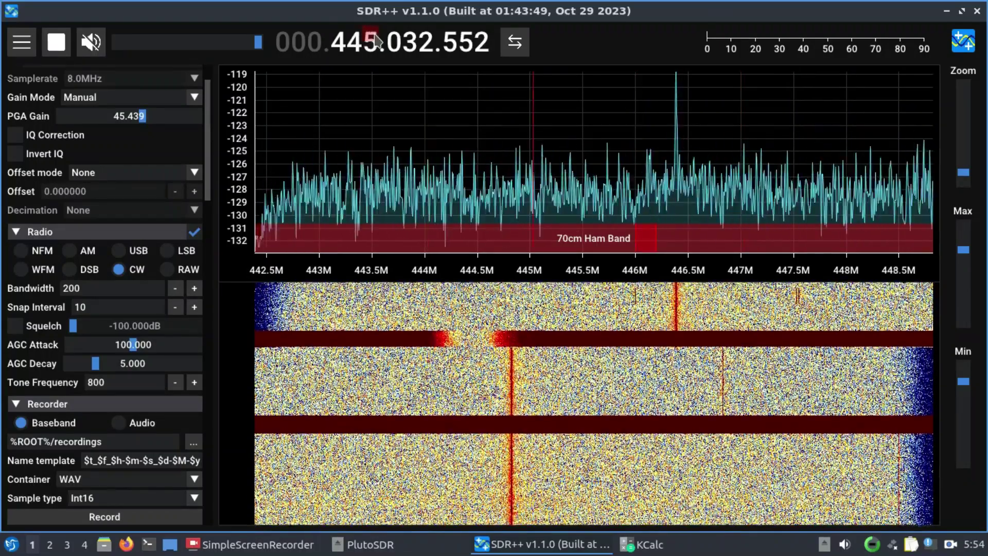
{"action": "scroll", "coordinate": [377, 40], "scroll_direction": "up", "scroll_amount": 1}
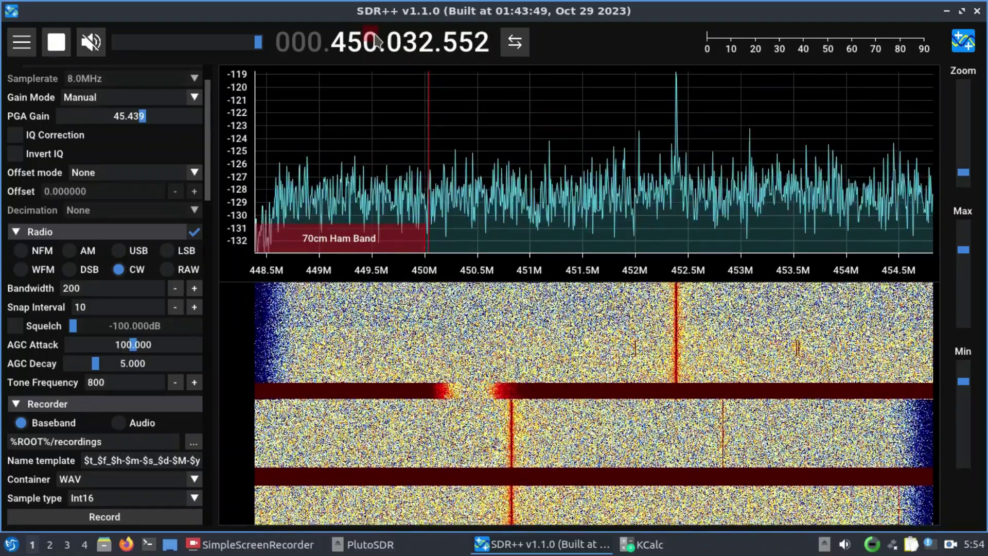
Switch to KCalc, change it to Science Mode and move its window over the spectrum display
{"action": "left_click", "coordinate": [643, 544]}
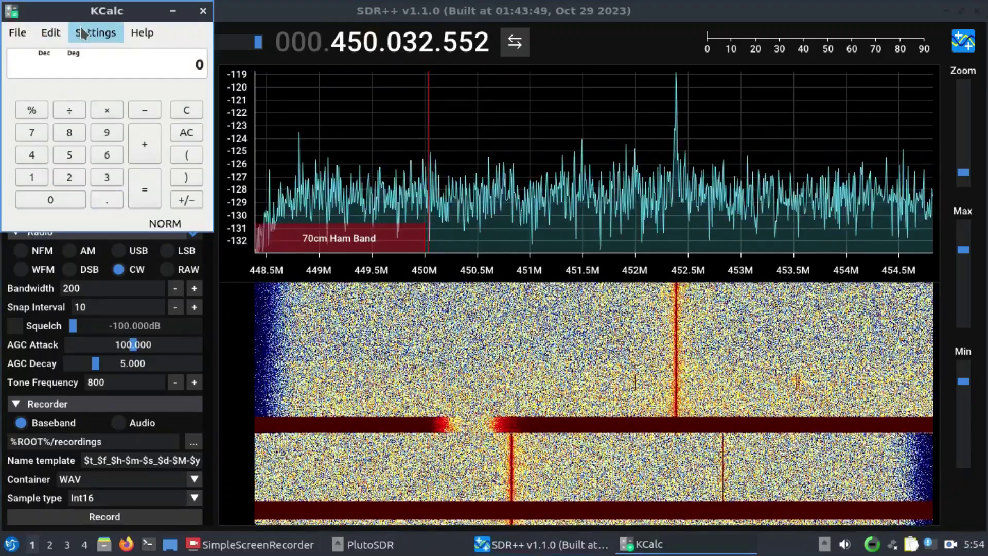
{"action": "left_click", "coordinate": [96, 33]}
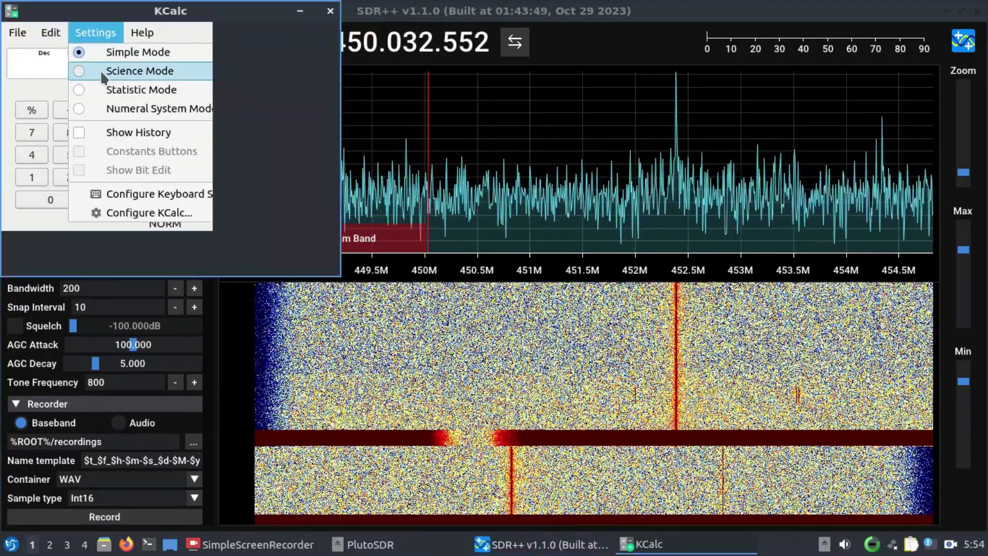
{"action": "left_click", "coordinate": [100, 71]}
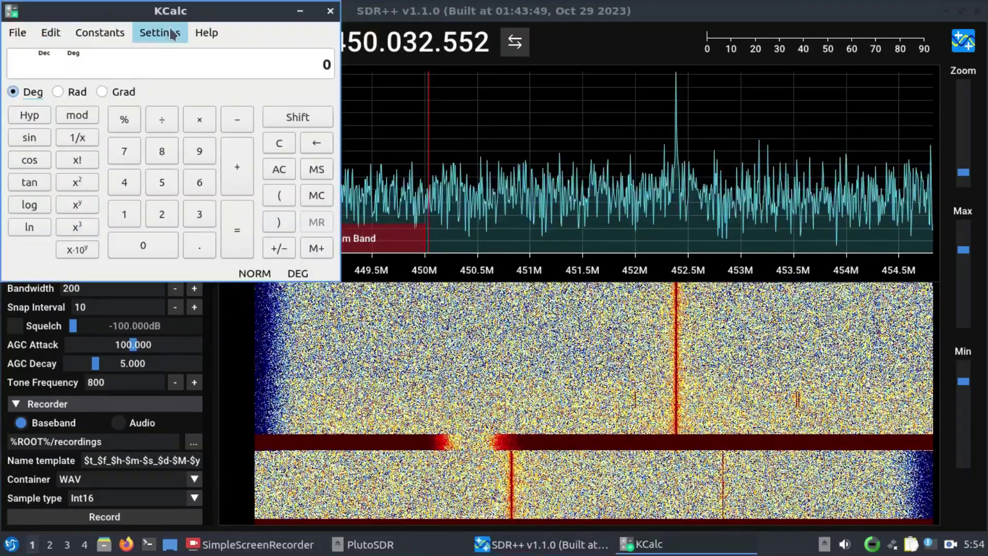
{"action": "left_click_drag", "start_coordinate": [161, 7], "coordinate": [684, 88]}
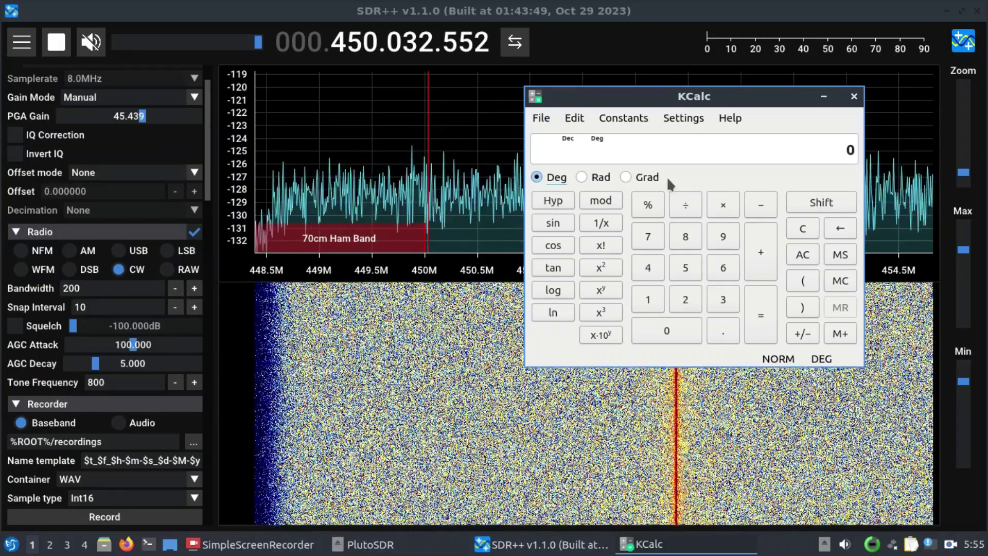
Calculate the wavelength for 420 MHz by dividing 3e8 by 420e6
{"action": "left_click", "coordinate": [723, 301]}
{"action": "left_click", "coordinate": [599, 335]}
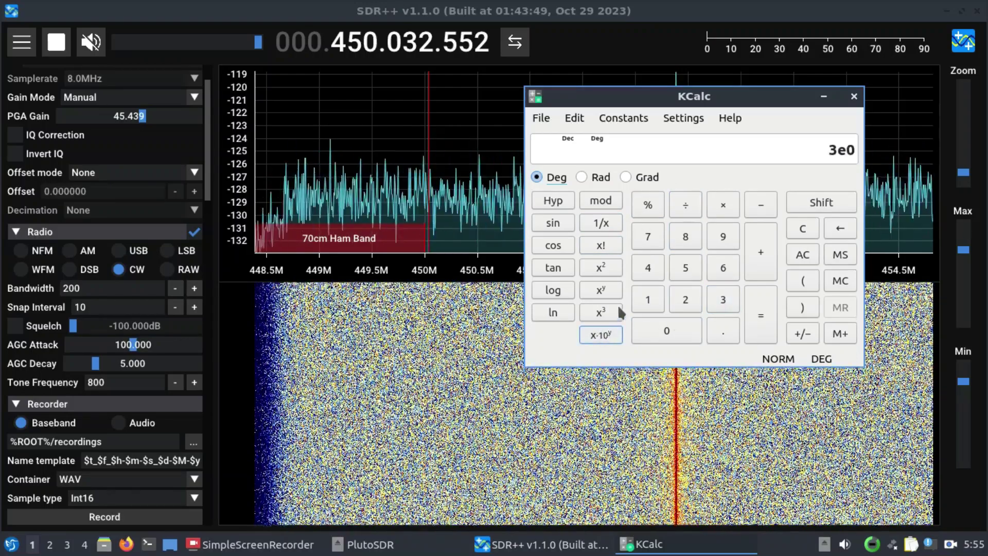
{"action": "left_click", "coordinate": [692, 234]}
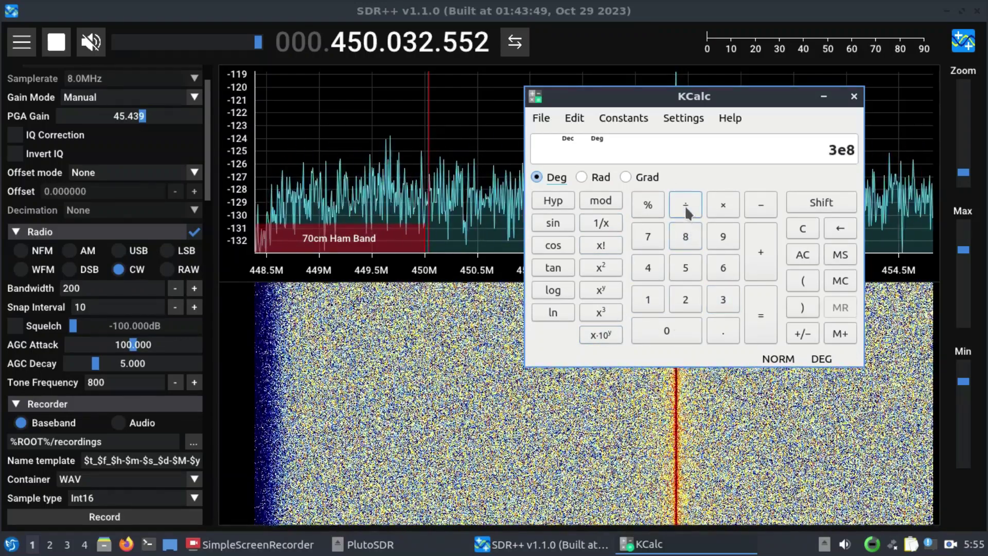
{"action": "left_click", "coordinate": [686, 208]}
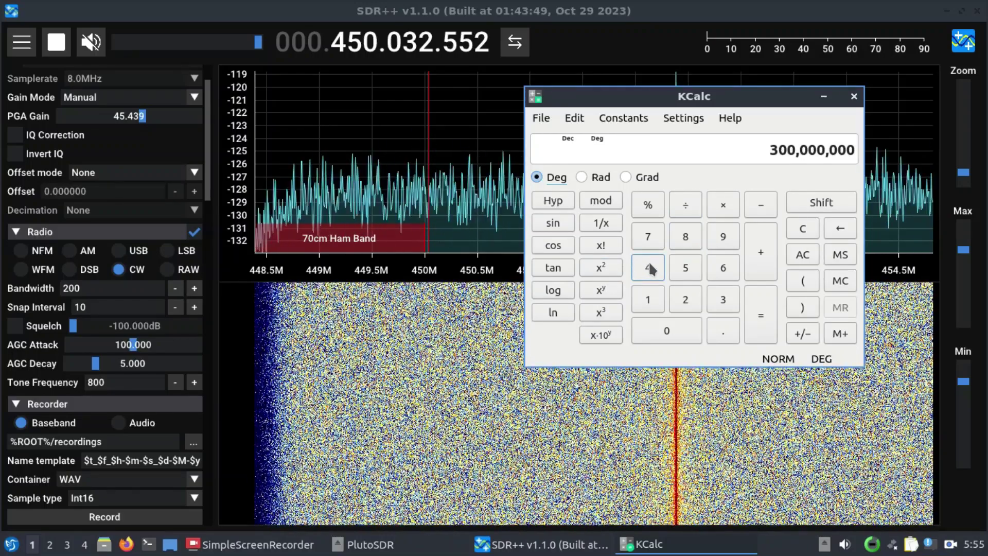
{"action": "left_click", "coordinate": [648, 260]}
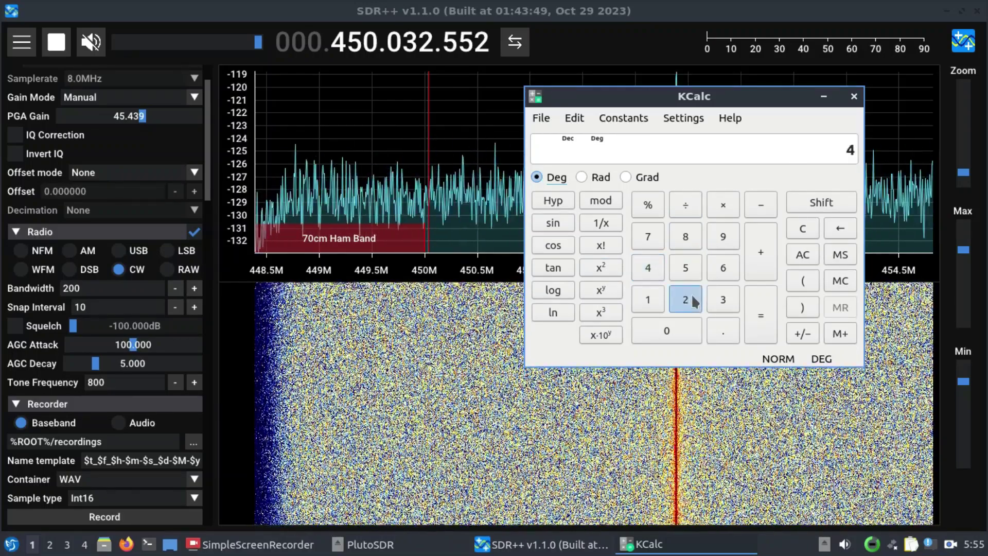
{"action": "left_click", "coordinate": [688, 297]}
{"action": "left_click", "coordinate": [665, 330]}
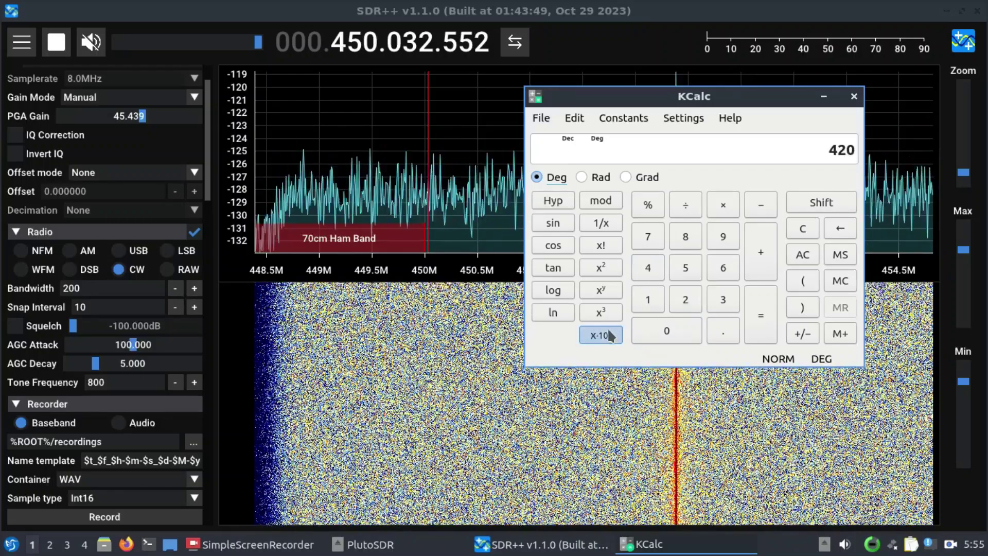
{"action": "left_click", "coordinate": [607, 329]}
{"action": "left_click", "coordinate": [727, 269]}
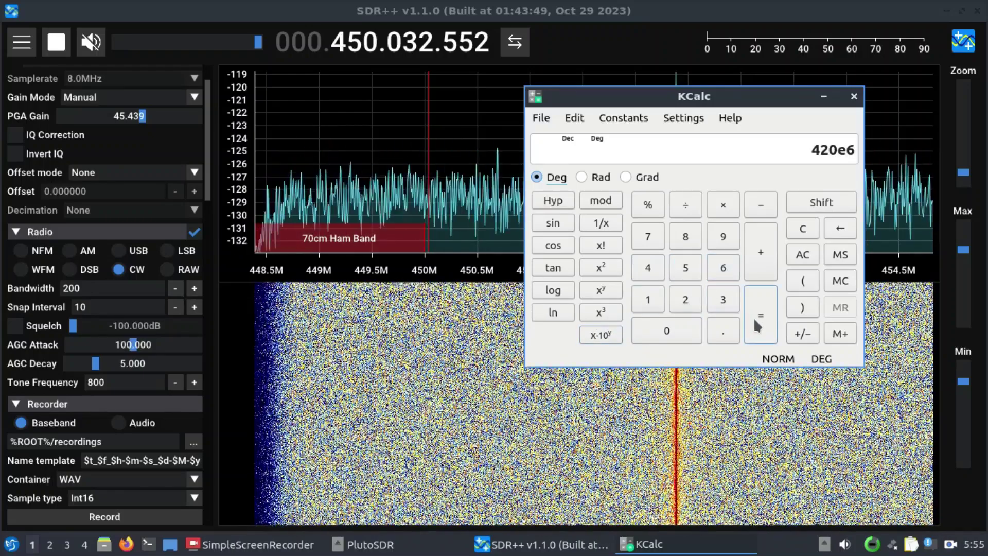
{"action": "left_click", "coordinate": [754, 317]}
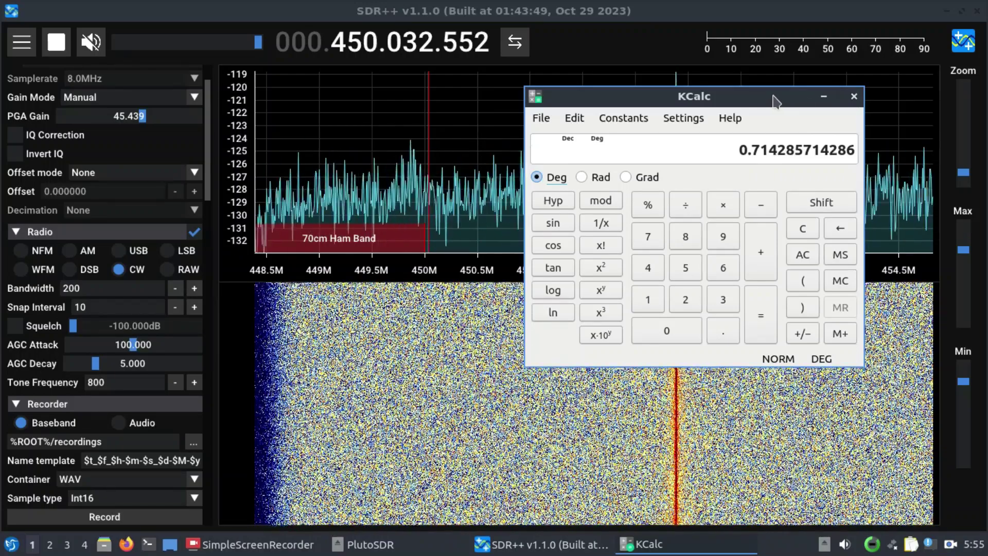
Minimise KCalc and tune the SDR++ receiver up to 469.032.552
{"action": "left_click", "coordinate": [823, 97]}
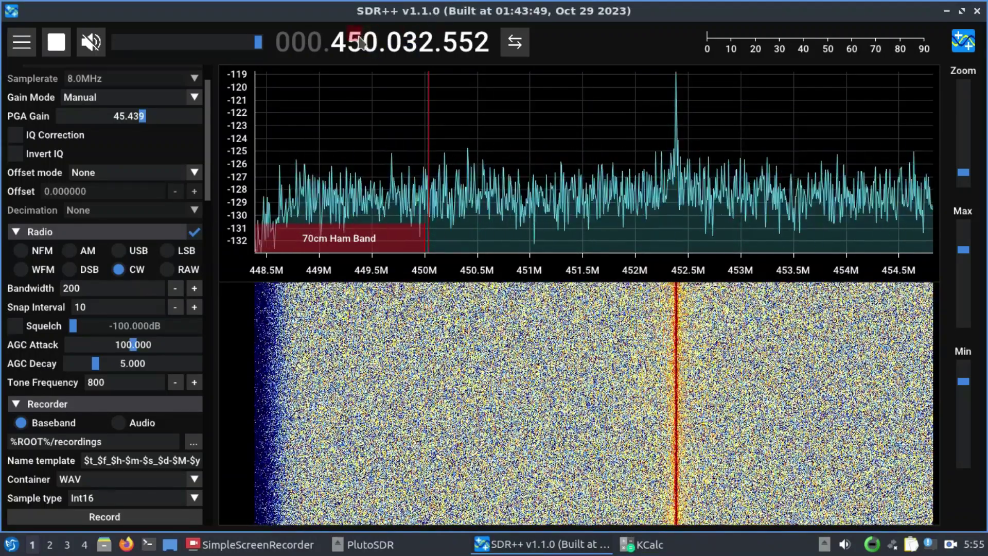
{"action": "scroll", "coordinate": [371, 44], "scroll_direction": "up", "scroll_amount": 2}
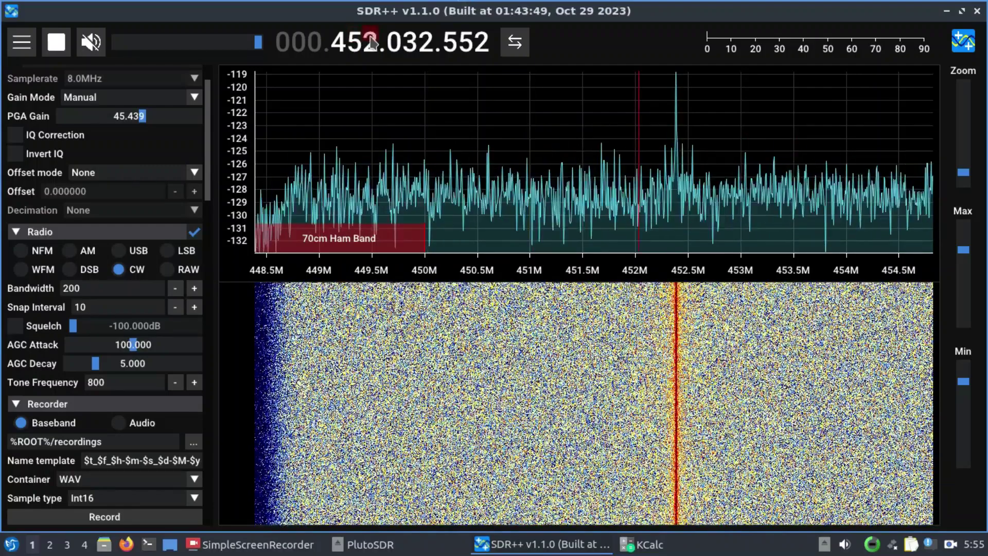
{"action": "scroll", "coordinate": [372, 44], "scroll_direction": "up", "scroll_amount": 17}
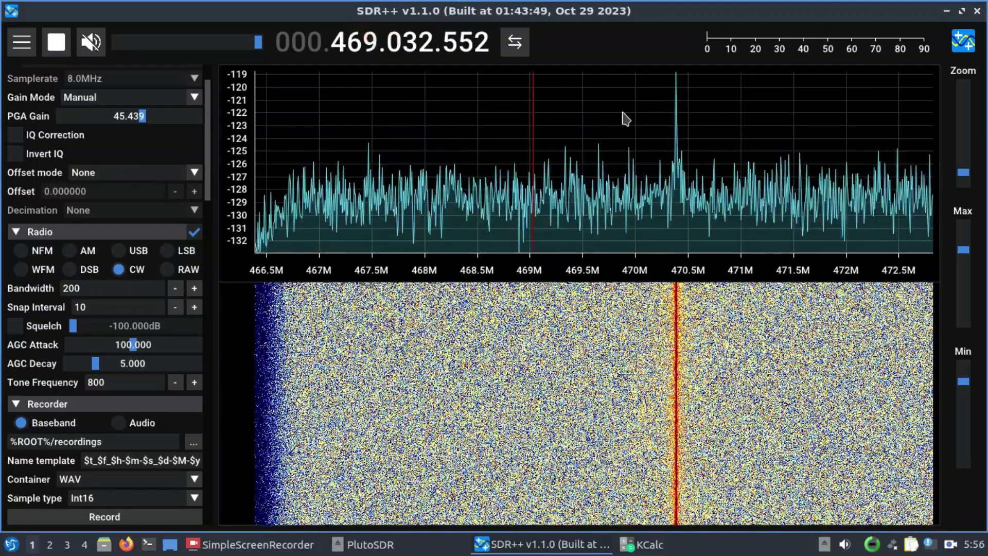
Reduce the PGA gain to 40.212, zoom in slightly on the spectrum, and widen its level range to about -101 to -152 dB
{"action": "left_click", "coordinate": [965, 253]}
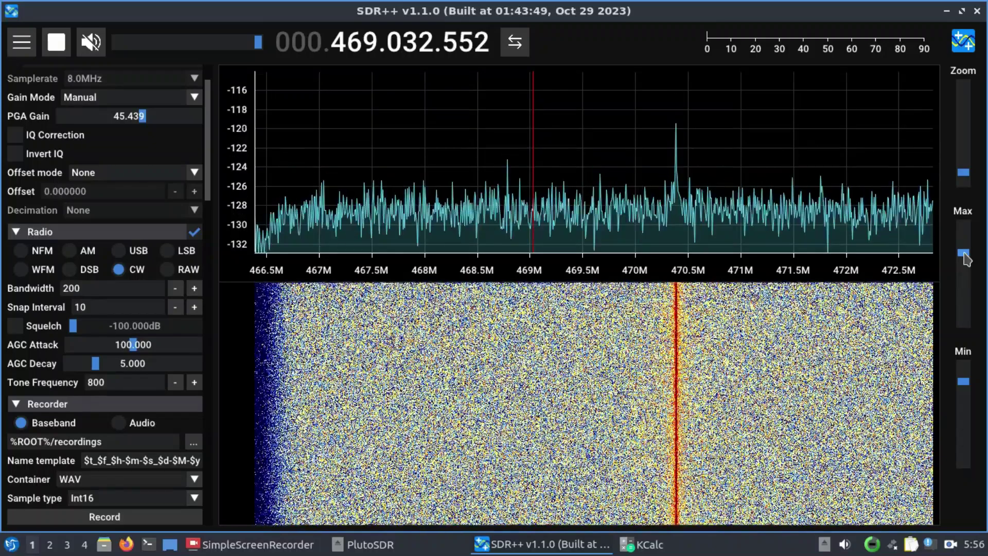
{"action": "left_click_drag", "start_coordinate": [964, 253], "coordinate": [964, 255]}
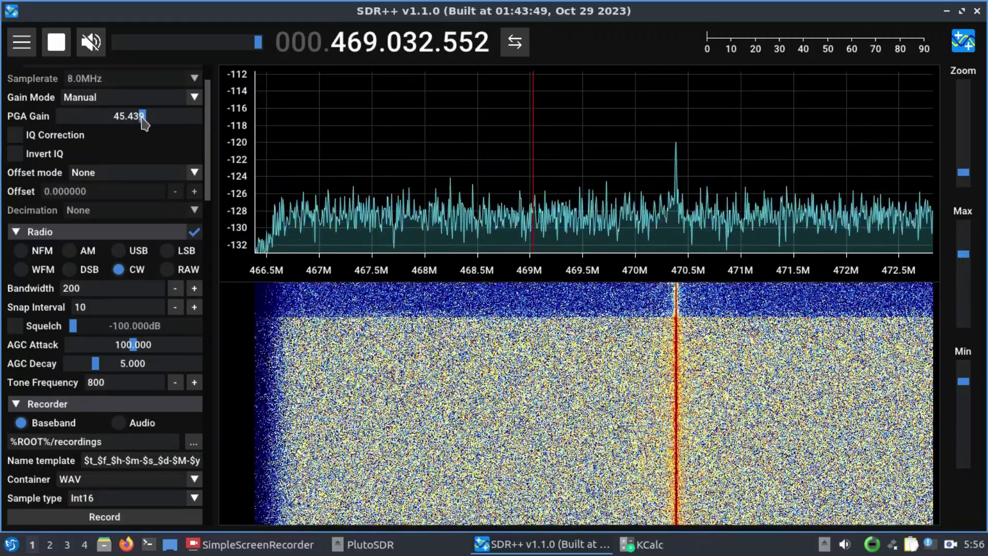
{"action": "left_click_drag", "start_coordinate": [143, 117], "coordinate": [133, 117]}
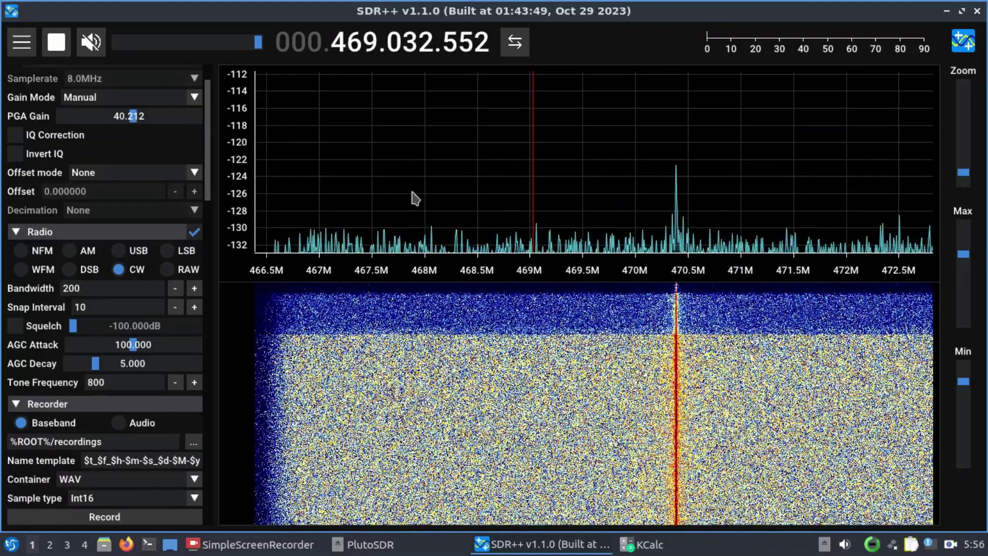
{"action": "left_click_drag", "start_coordinate": [967, 257], "coordinate": [966, 263]}
{"action": "left_click_drag", "start_coordinate": [968, 176], "coordinate": [966, 166]}
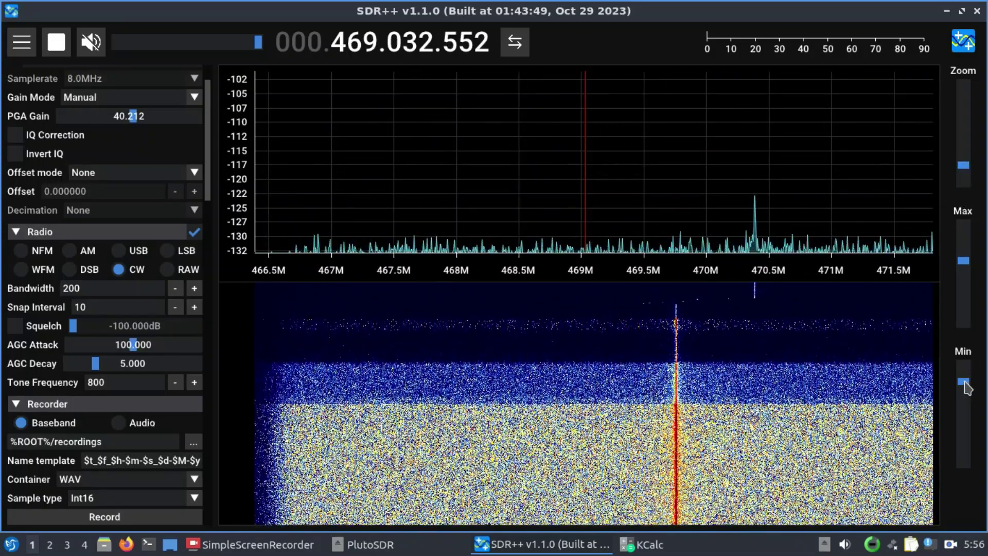
{"action": "left_click_drag", "start_coordinate": [968, 386], "coordinate": [966, 377]}
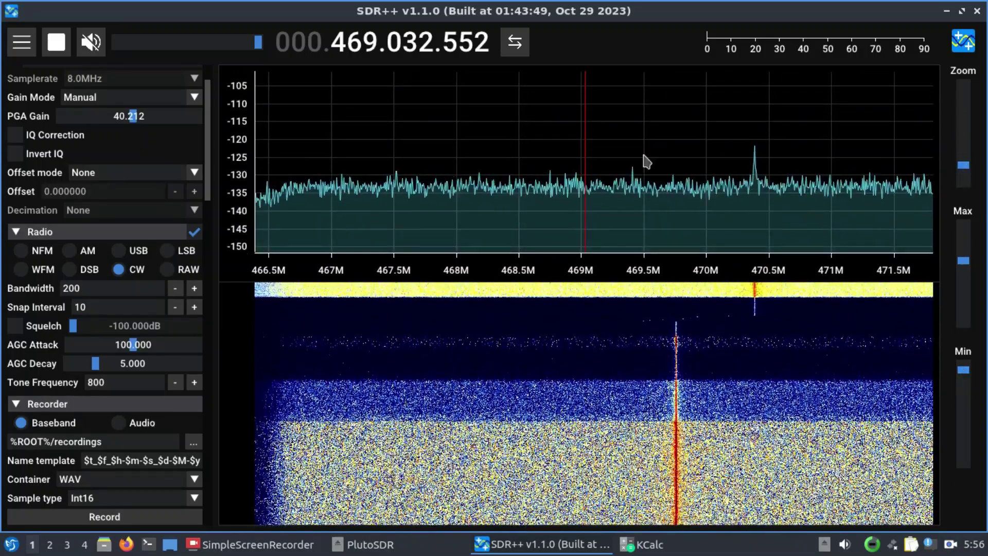
Tune up past 470 MHz and settle on 485.032.552 to inspect the activity there
{"action": "left_click", "coordinate": [372, 39]}
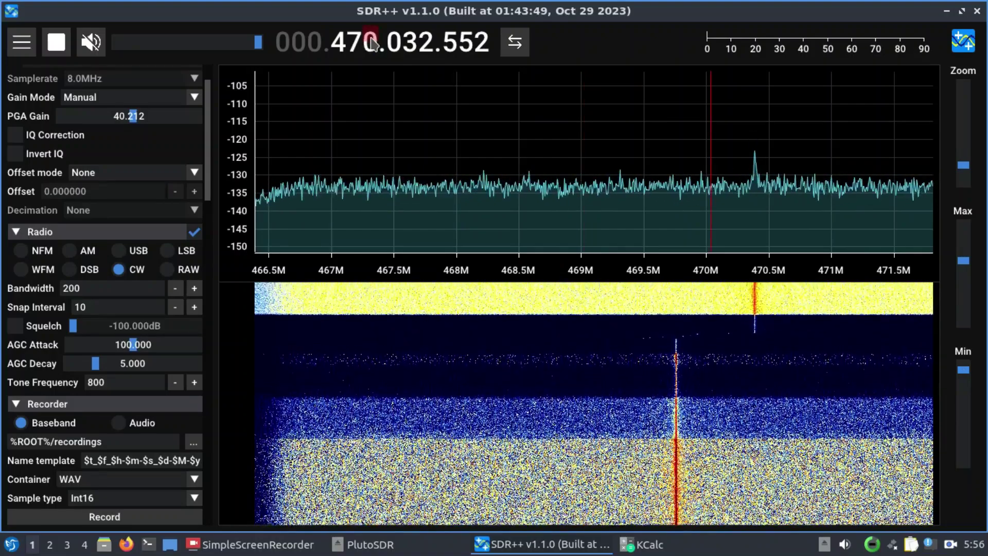
{"action": "scroll", "coordinate": [373, 45], "scroll_direction": "up", "scroll_amount": 17}
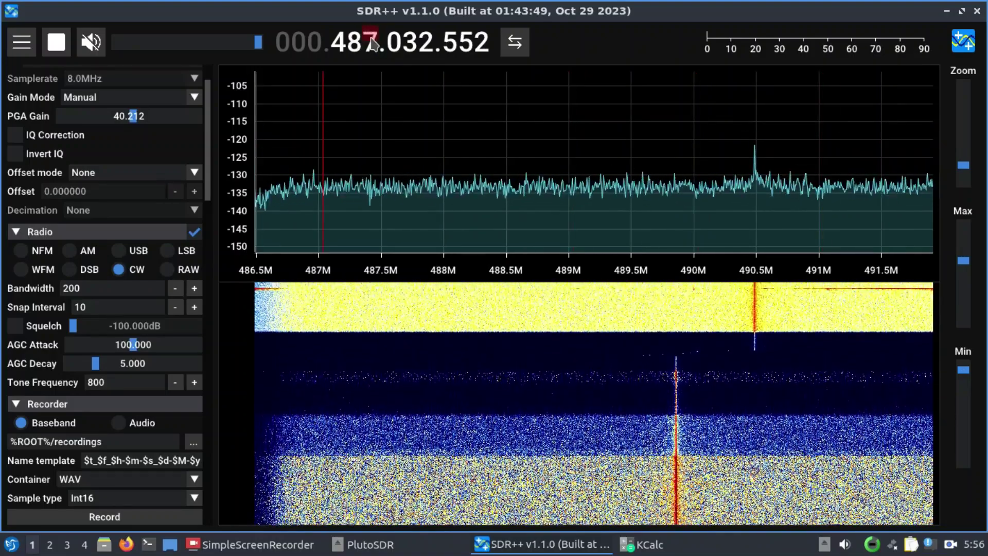
{"action": "scroll", "coordinate": [373, 44], "scroll_direction": "down", "scroll_amount": 2}
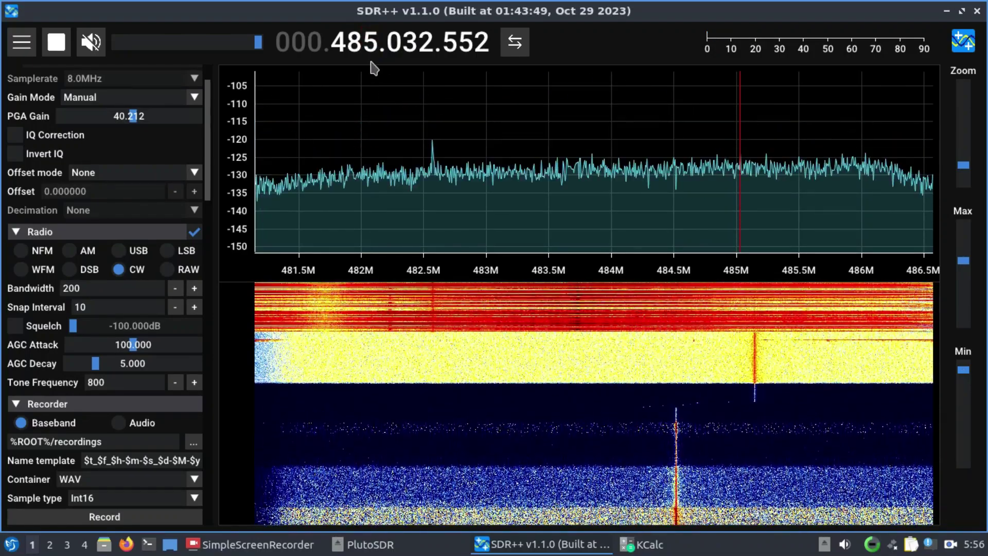
Sweep the receiver up past 500 MHz to about 612 MHz, then tune back to 610.032.552 to inspect the signals there
{"action": "scroll", "coordinate": [370, 41], "scroll_direction": "up", "scroll_amount": 20}
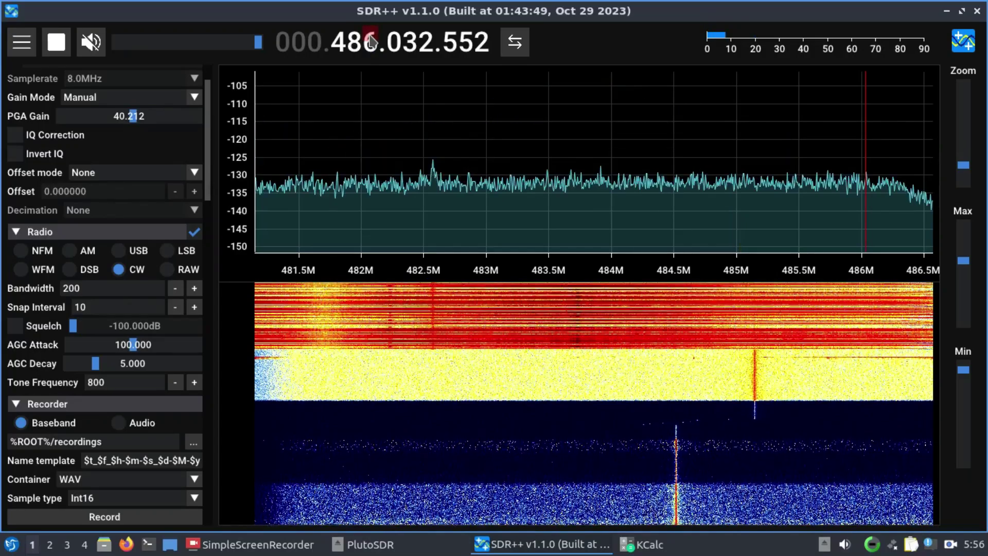
{"action": "scroll", "coordinate": [370, 41], "scroll_direction": "up", "scroll_amount": 20}
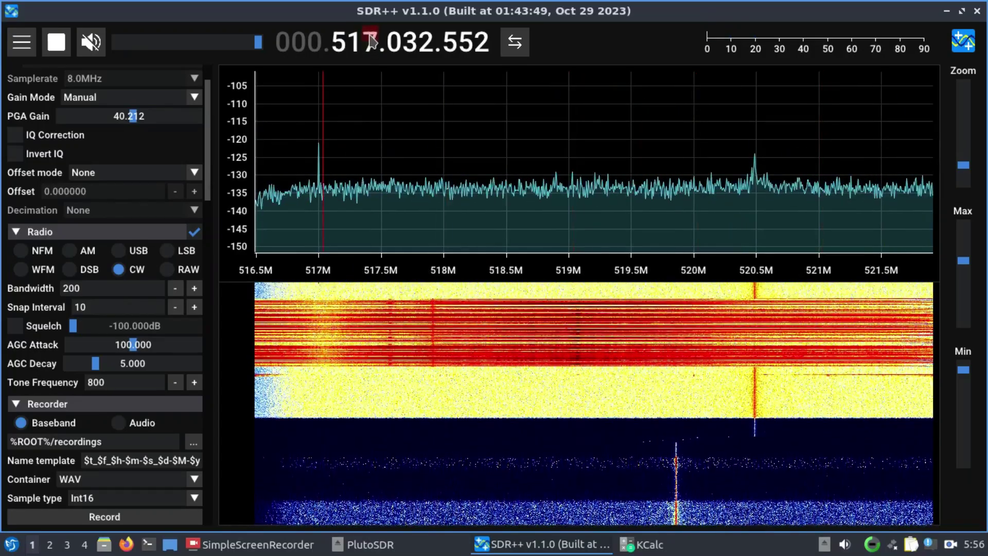
{"action": "scroll", "coordinate": [371, 42], "scroll_direction": "up", "scroll_amount": 20}
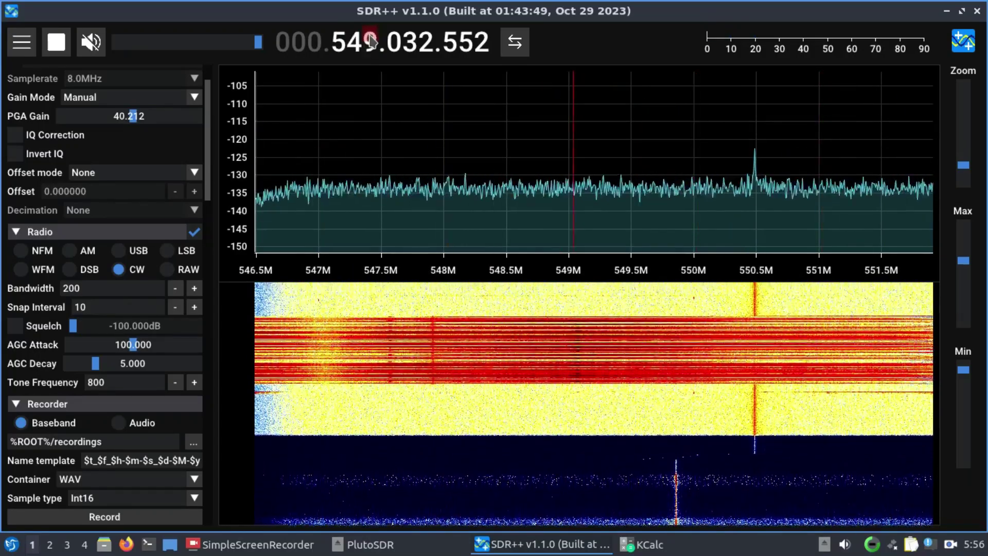
{"action": "scroll", "coordinate": [370, 41], "scroll_direction": "up", "scroll_amount": 20}
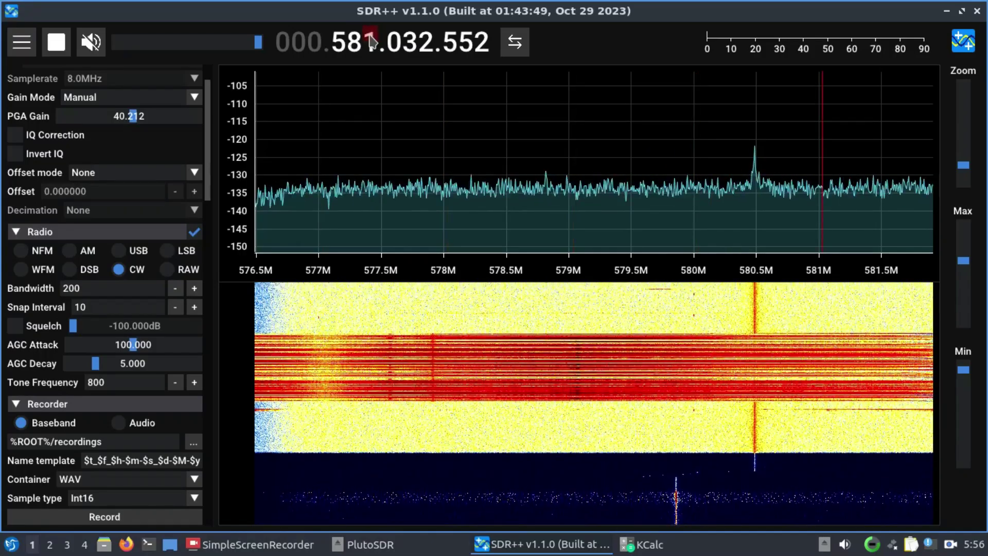
{"action": "scroll", "coordinate": [371, 41], "scroll_direction": "up", "scroll_amount": 9}
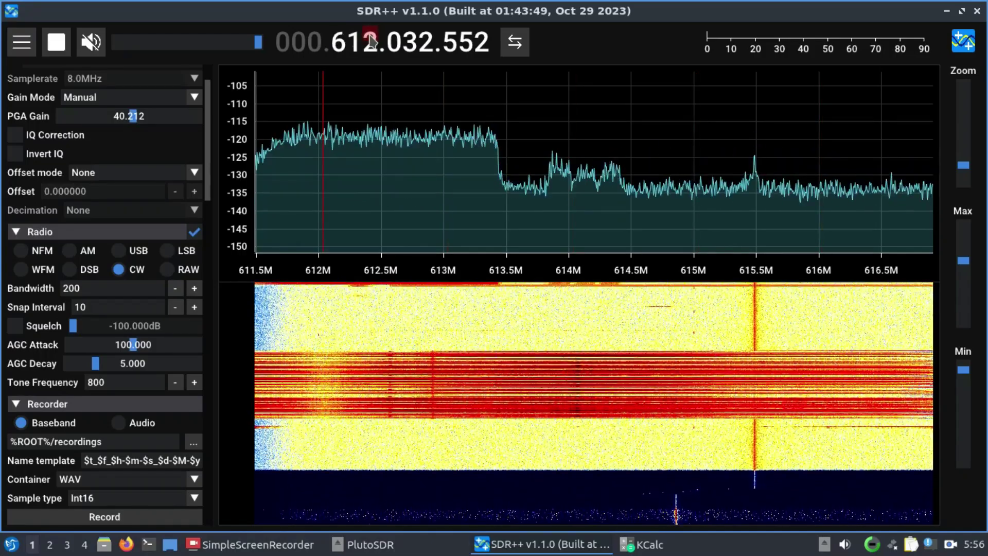
{"action": "scroll", "coordinate": [370, 41], "scroll_direction": "down", "scroll_amount": 2}
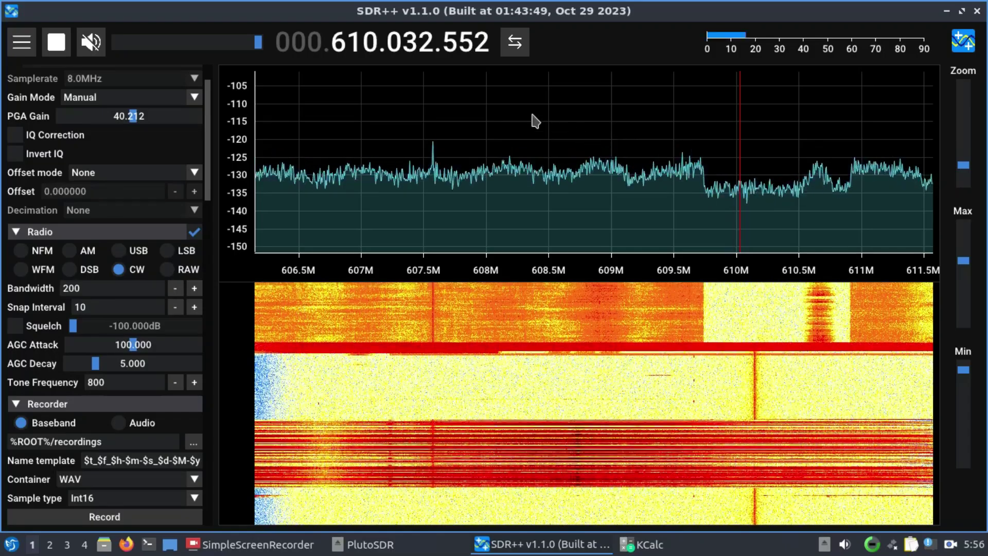
Tune upward in 1 MHz increments through 620.032.552 to 624.032.552 to examine the wideband signals
{"action": "left_click", "coordinate": [370, 37]}
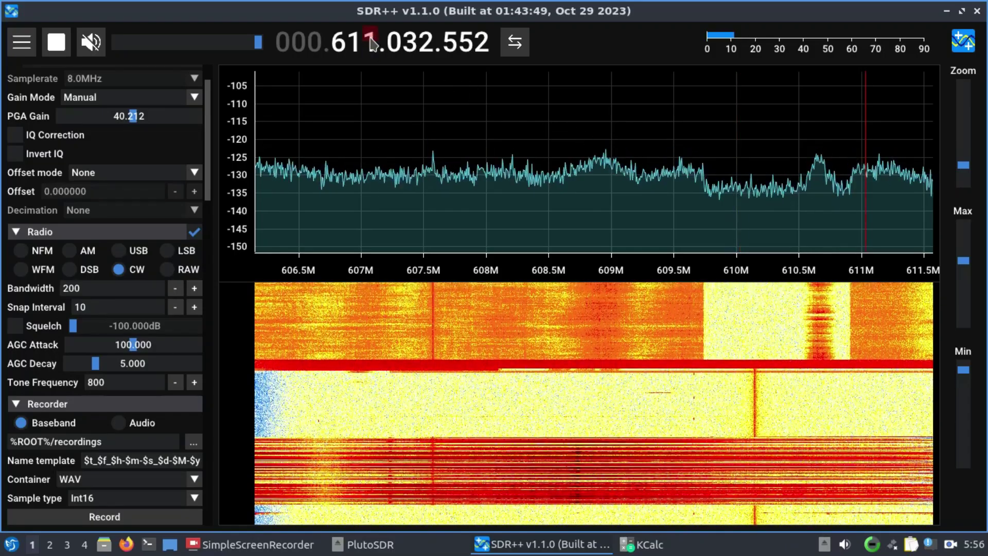
{"action": "scroll", "coordinate": [372, 43], "scroll_direction": "up", "scroll_amount": 2}
{"action": "scroll", "coordinate": [372, 43], "scroll_direction": "up", "scroll_amount": 2}
{"action": "scroll", "coordinate": [372, 43], "scroll_direction": "up", "scroll_amount": 5}
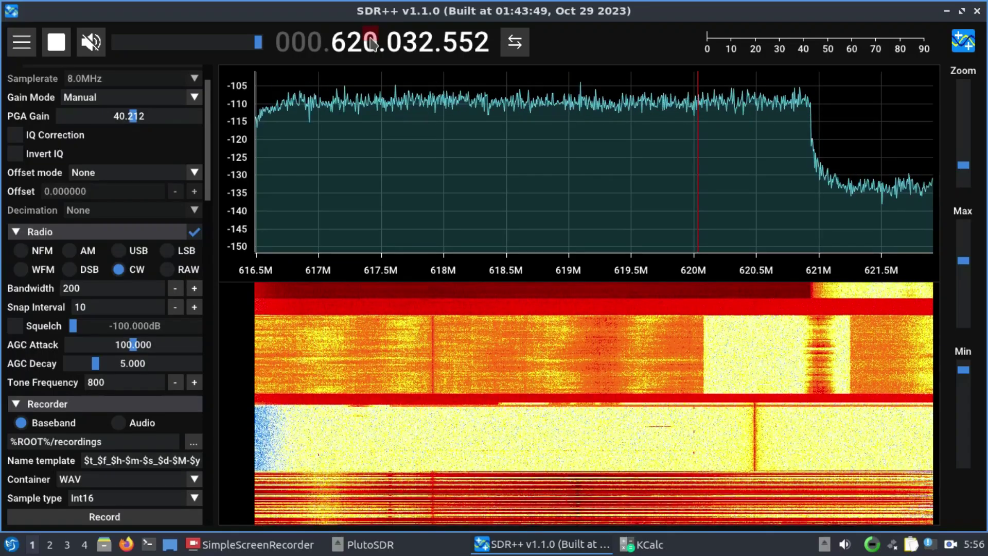
{"action": "scroll", "coordinate": [371, 43], "scroll_direction": "up", "scroll_amount": 4}
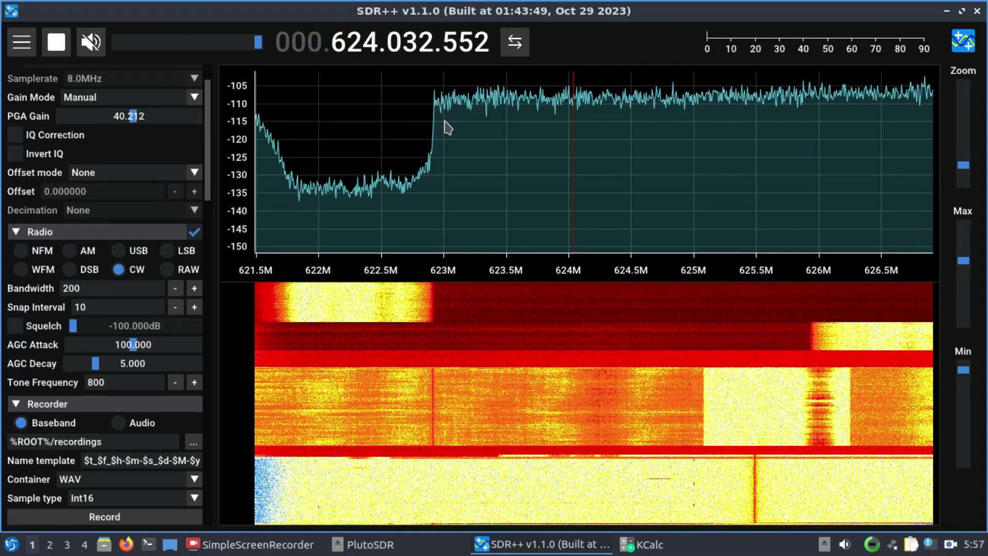
Tune past 633 MHz to 723.032.552, then back down to 713.032.552 to examine the signal edge there
{"action": "scroll", "coordinate": [376, 46], "scroll_direction": "up", "scroll_amount": 4}
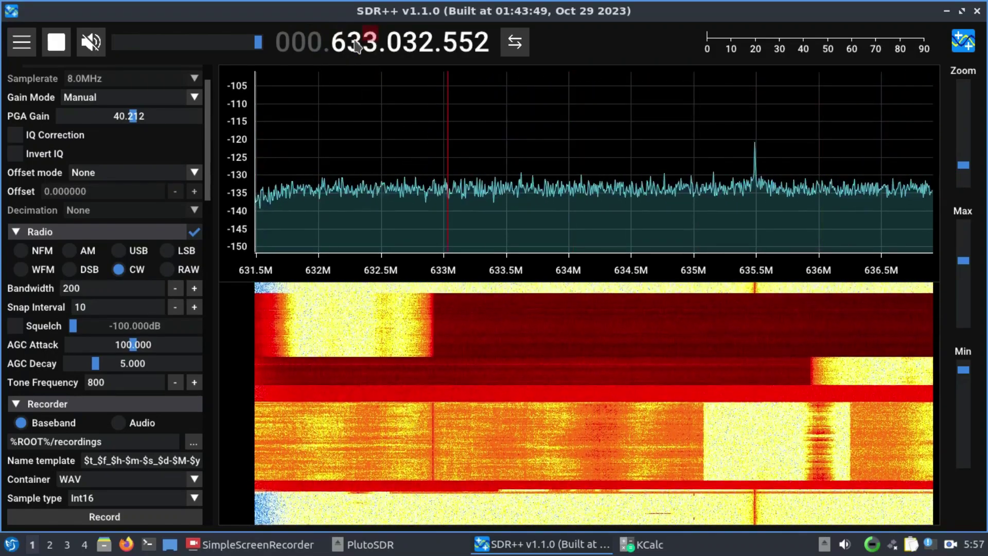
{"action": "scroll", "coordinate": [355, 46], "scroll_direction": "up", "scroll_amount": 3}
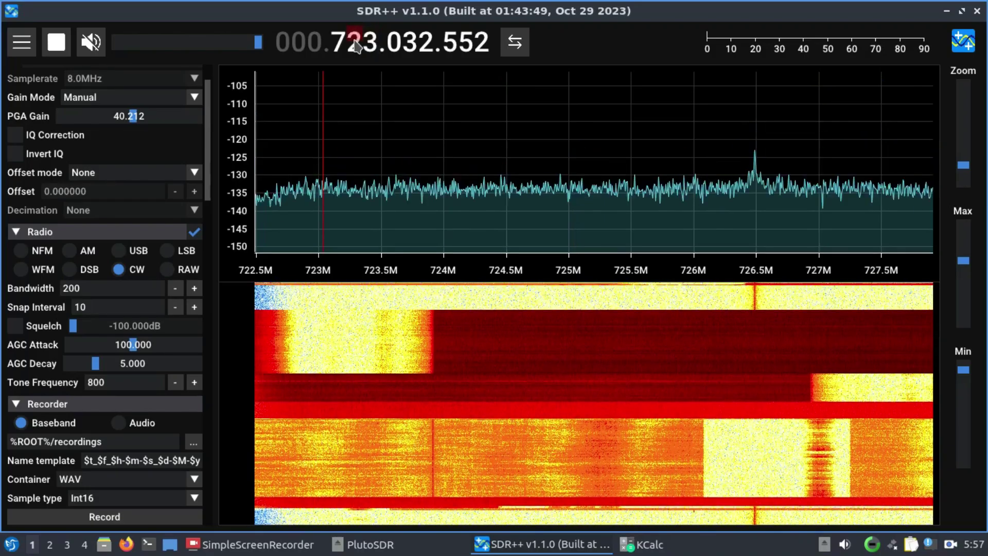
{"action": "scroll", "coordinate": [356, 46], "scroll_direction": "down", "scroll_amount": 1}
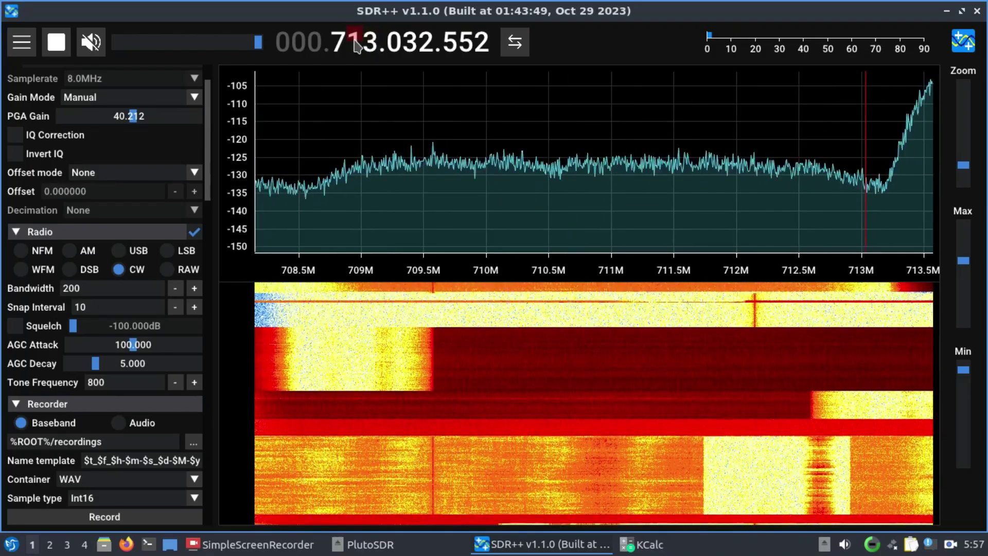
{"action": "scroll", "coordinate": [373, 46], "scroll_direction": "up", "scroll_amount": 1}
{"action": "scroll", "coordinate": [373, 46], "scroll_direction": "down", "scroll_amount": 1}
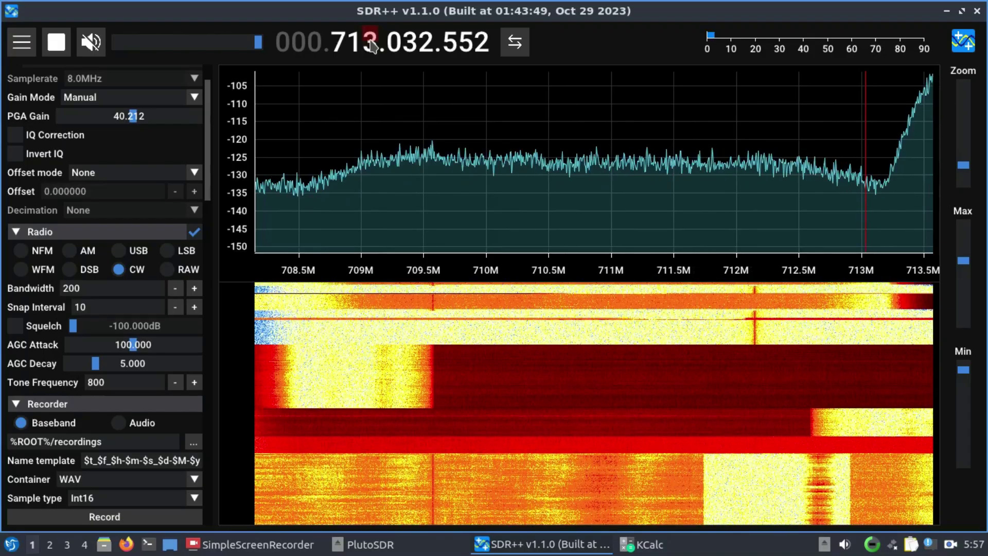
Sweep the spectrum around 713 MHz in 100 kHz increments and continue up to 726.732.552
{"action": "scroll", "coordinate": [395, 45], "scroll_direction": "down", "scroll_amount": 1}
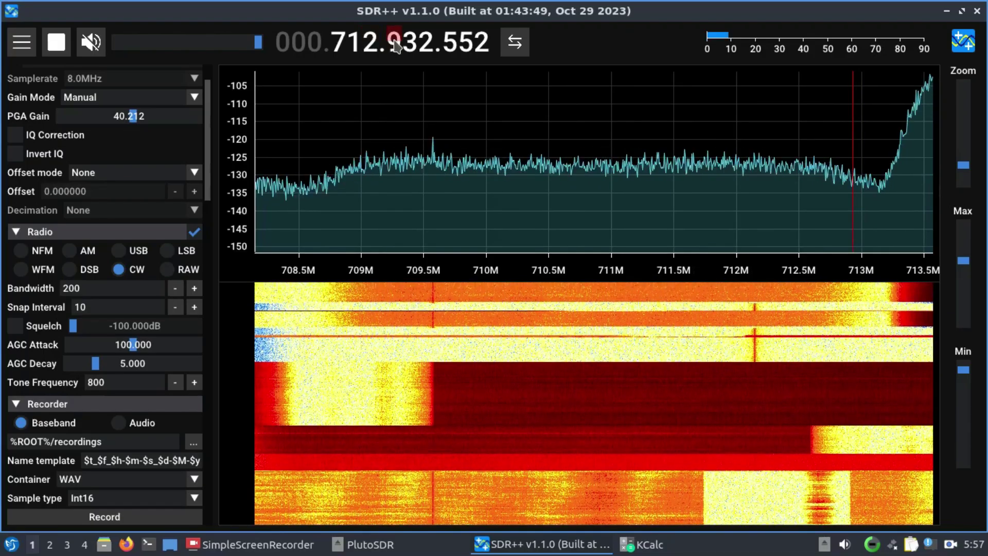
{"action": "scroll", "coordinate": [395, 45], "scroll_direction": "up", "scroll_amount": 5}
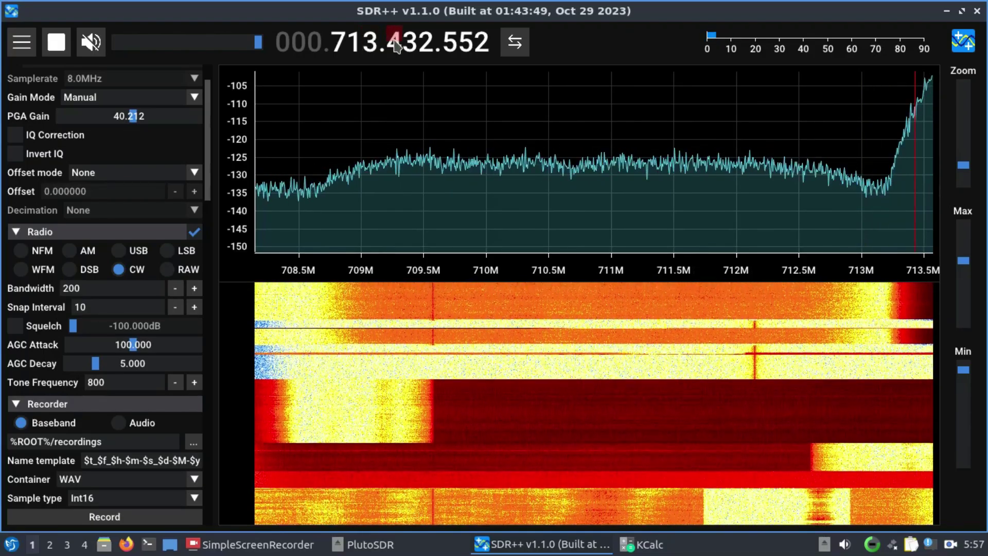
{"action": "scroll", "coordinate": [395, 45], "scroll_direction": "up", "scroll_amount": 2}
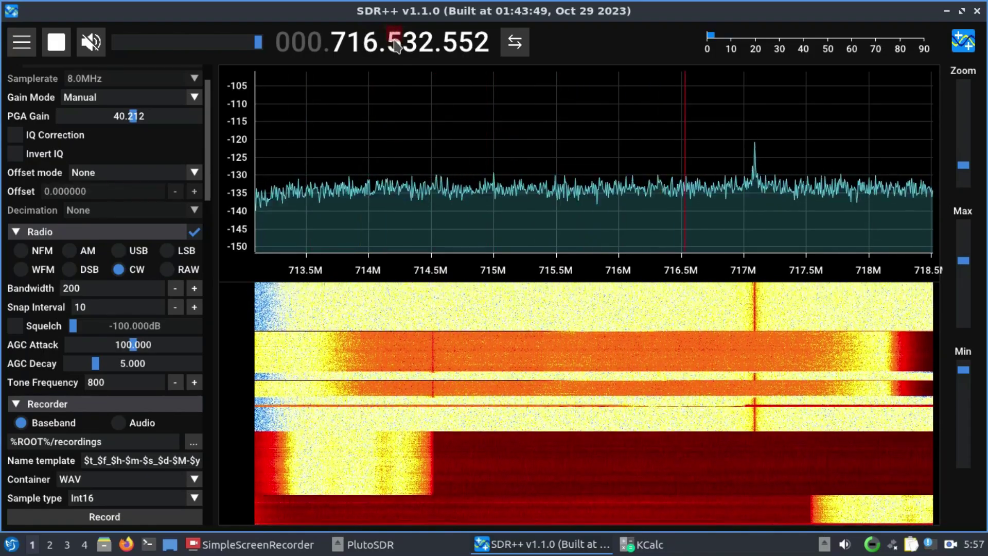
{"action": "scroll", "coordinate": [395, 46], "scroll_direction": "up", "scroll_amount": 2}
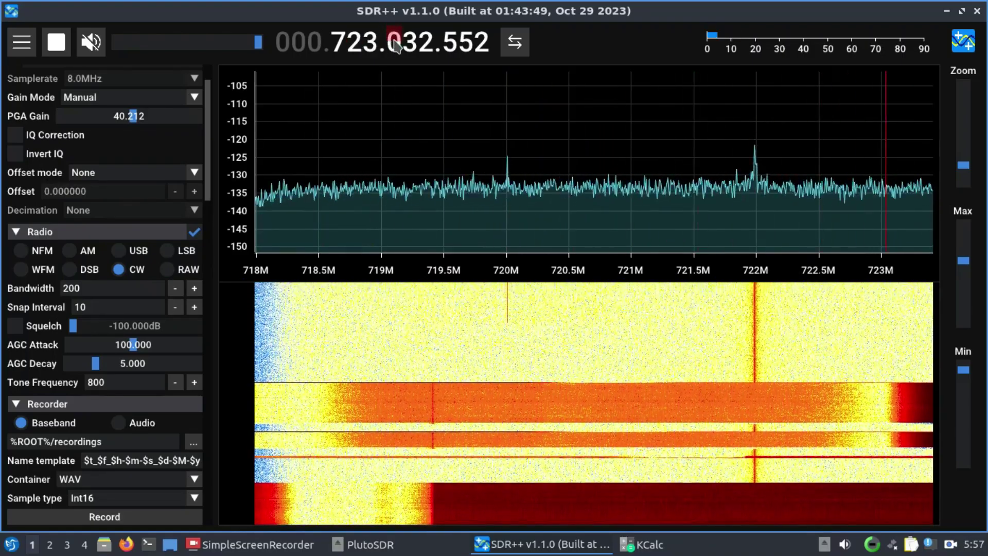
{"action": "scroll", "coordinate": [395, 46], "scroll_direction": "up", "scroll_amount": 10}
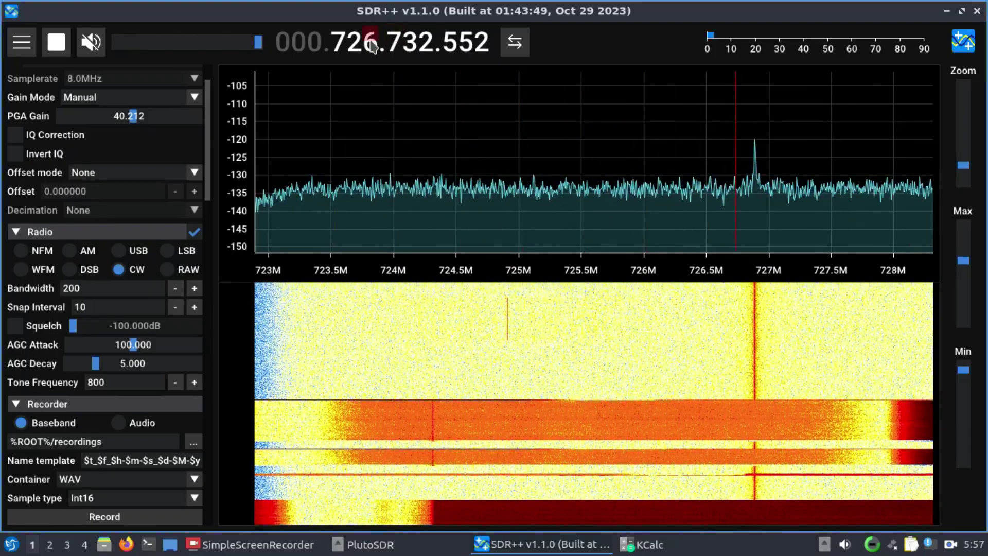
Sweep upward in 1 MHz increments through the 700 MHz range and past 801 MHz to 856.732.552
{"action": "scroll", "coordinate": [372, 47], "scroll_direction": "up", "scroll_amount": 2}
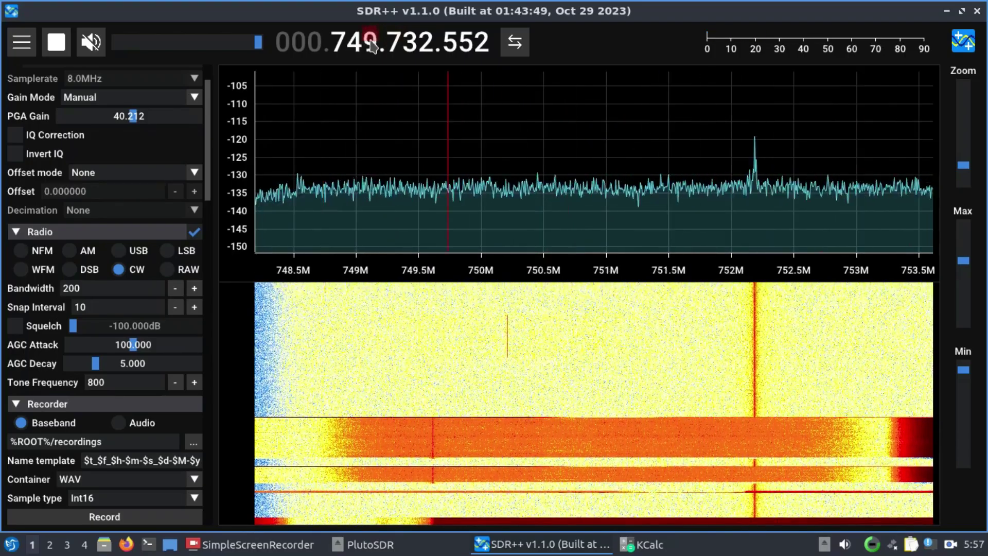
{"action": "scroll", "coordinate": [373, 47], "scroll_direction": "up", "scroll_amount": 7}
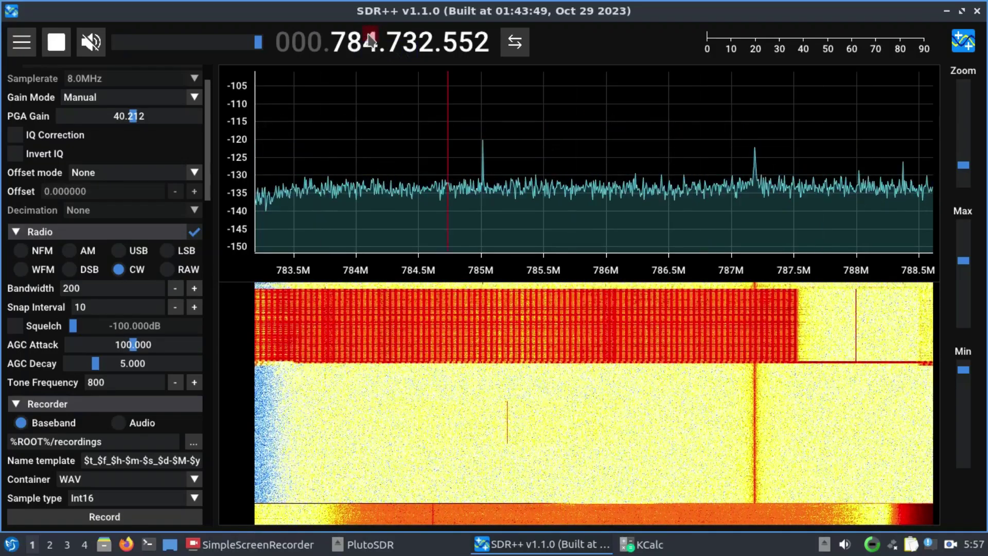
{"action": "scroll", "coordinate": [371, 39], "scroll_direction": "up", "scroll_amount": 5}
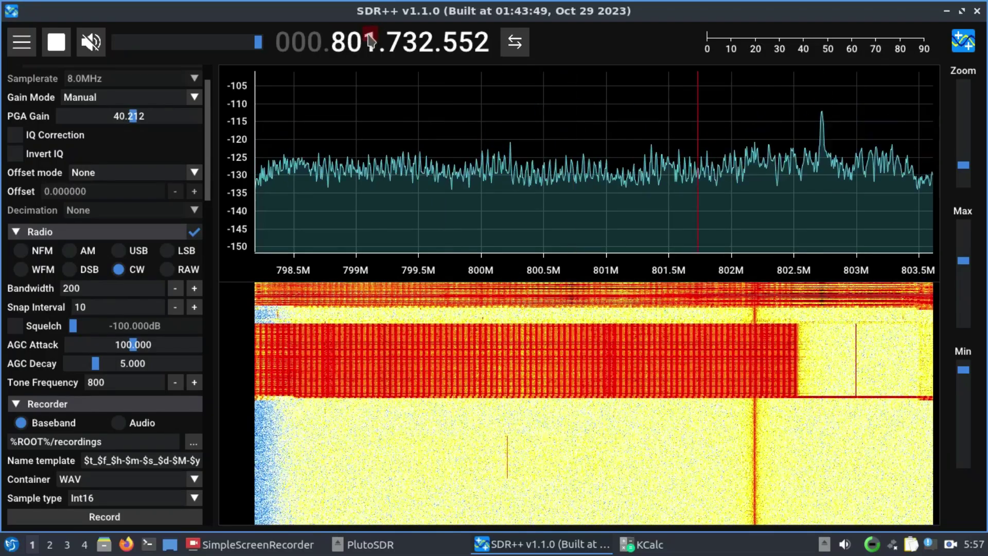
{"action": "scroll", "coordinate": [371, 39], "scroll_direction": "up", "scroll_amount": 10}
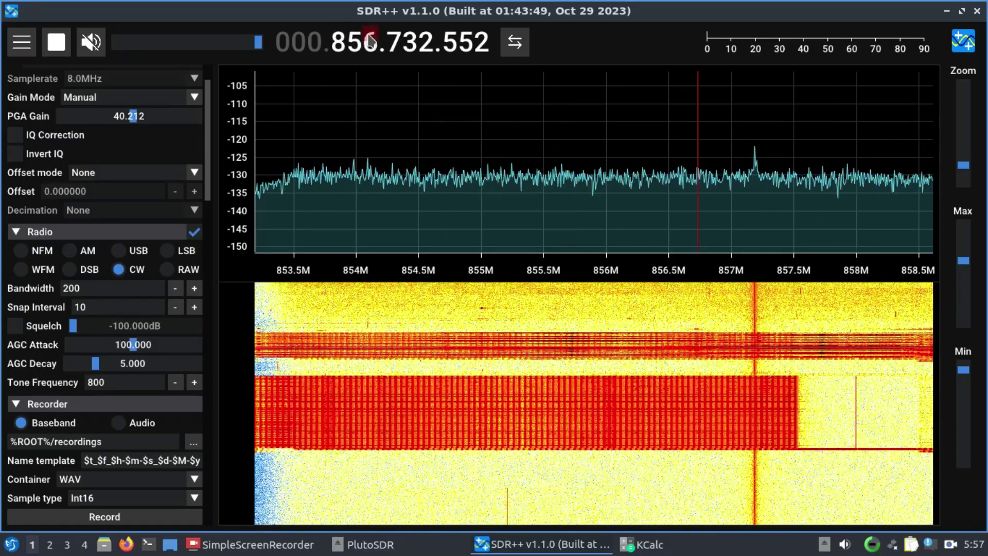
Tune past 869 MHz into the 33cm Ham Band, check its lower edge at 902.732.552, and sweep up to 926.732.552
{"action": "scroll", "coordinate": [370, 38], "scroll_direction": "up", "scroll_amount": 2}
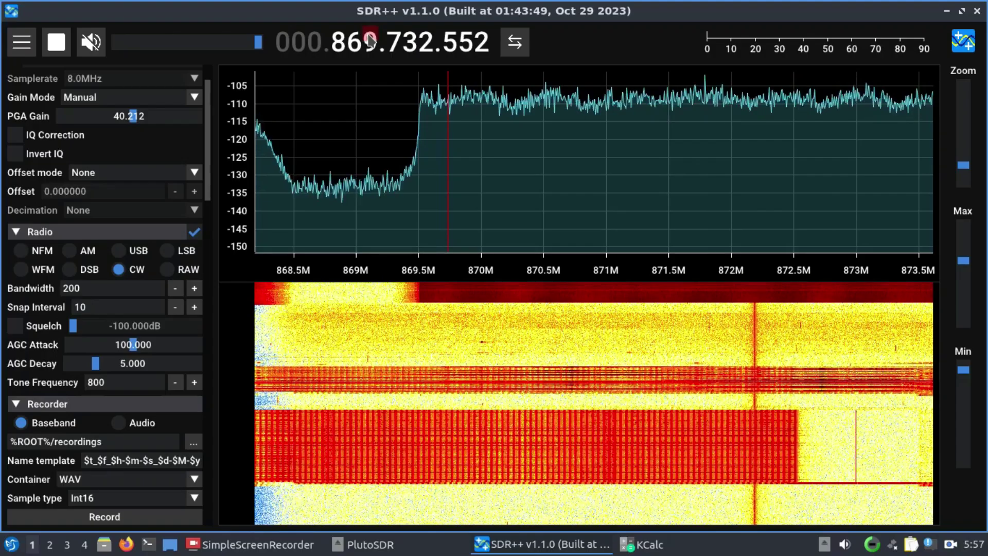
{"action": "scroll", "coordinate": [370, 39], "scroll_direction": "up", "scroll_amount": 12}
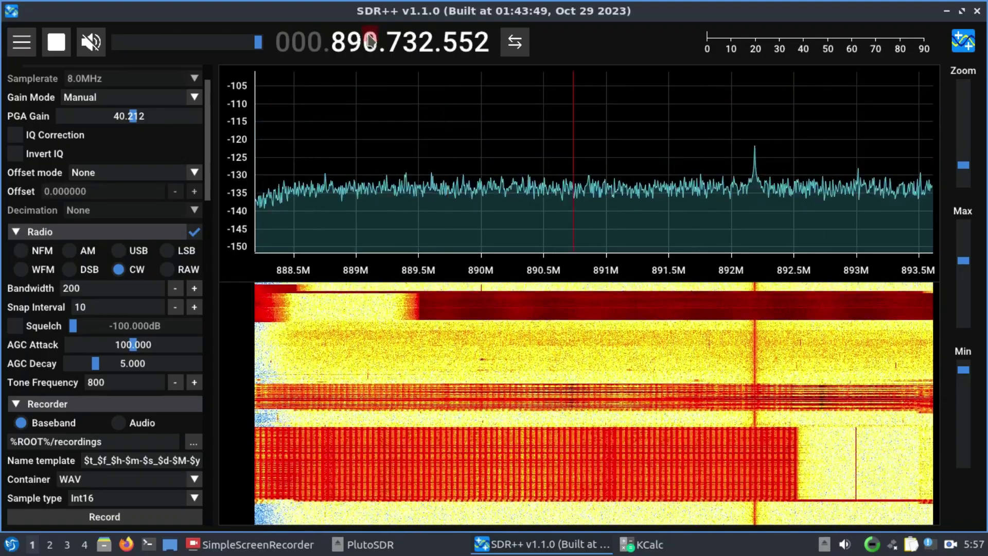
{"action": "scroll", "coordinate": [371, 39], "scroll_direction": "up", "scroll_amount": 1}
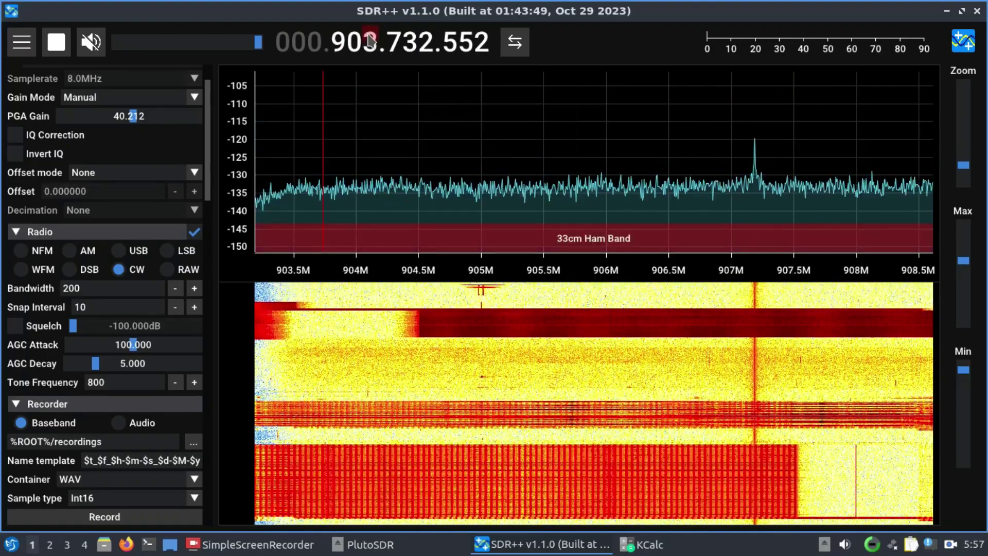
{"action": "scroll", "coordinate": [371, 40], "scroll_direction": "down", "scroll_amount": 1}
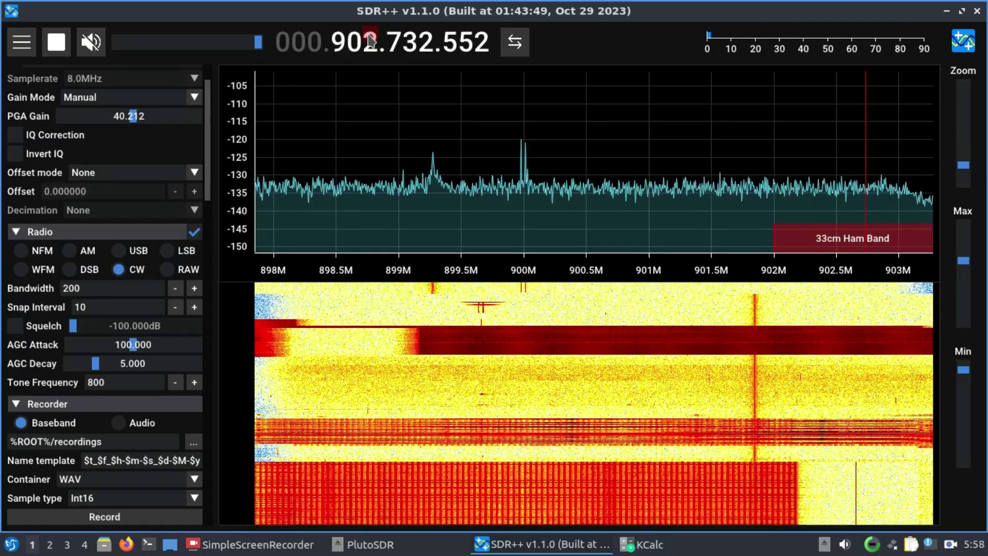
{"action": "scroll", "coordinate": [371, 39], "scroll_direction": "up", "scroll_amount": 1}
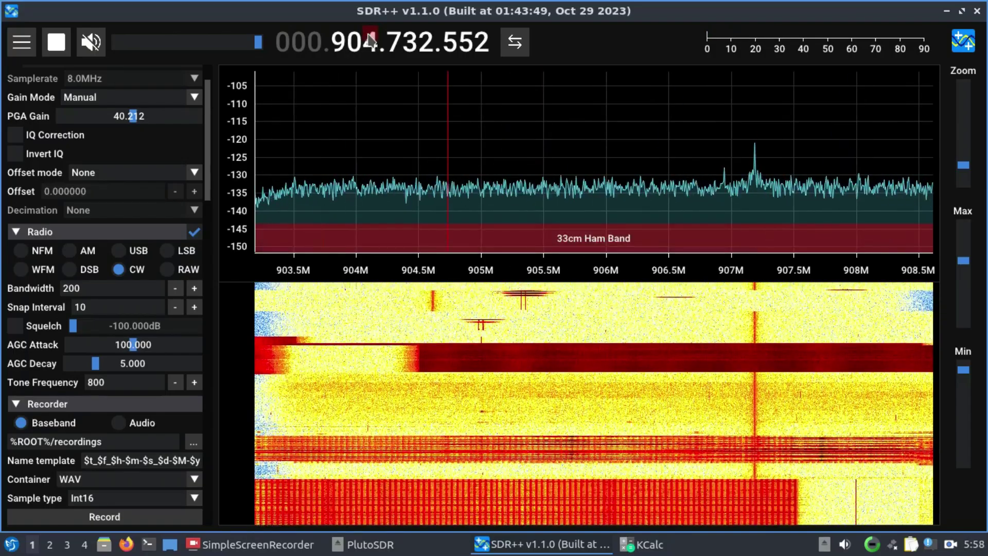
{"action": "scroll", "coordinate": [371, 39], "scroll_direction": "up", "scroll_amount": 10}
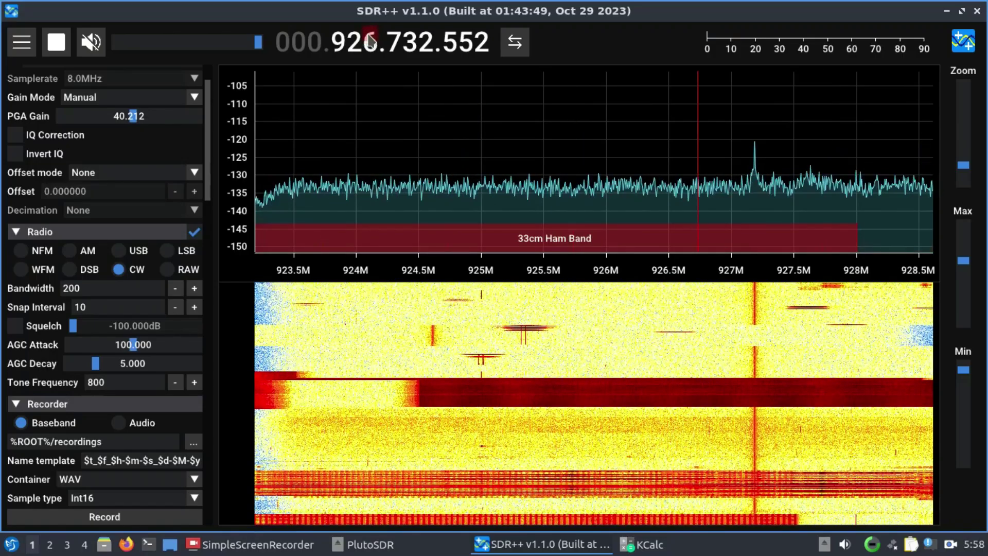
Inspect the activity above the 33cm Ham Band at 928.732.552, then tune past 1 GHz to 1.090.732.552
{"action": "scroll", "coordinate": [371, 40], "scroll_direction": "up", "scroll_amount": 1}
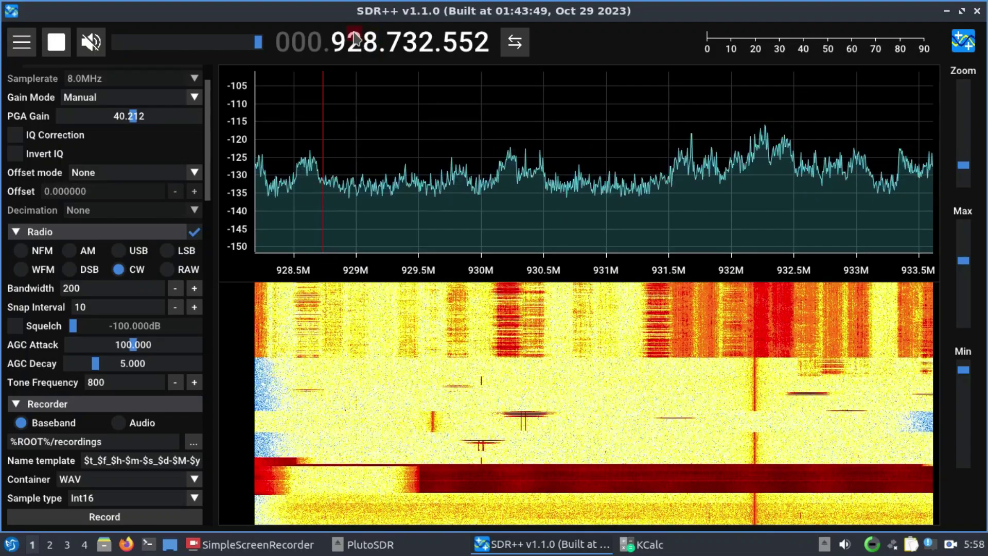
{"action": "scroll", "coordinate": [355, 39], "scroll_direction": "up", "scroll_amount": 11}
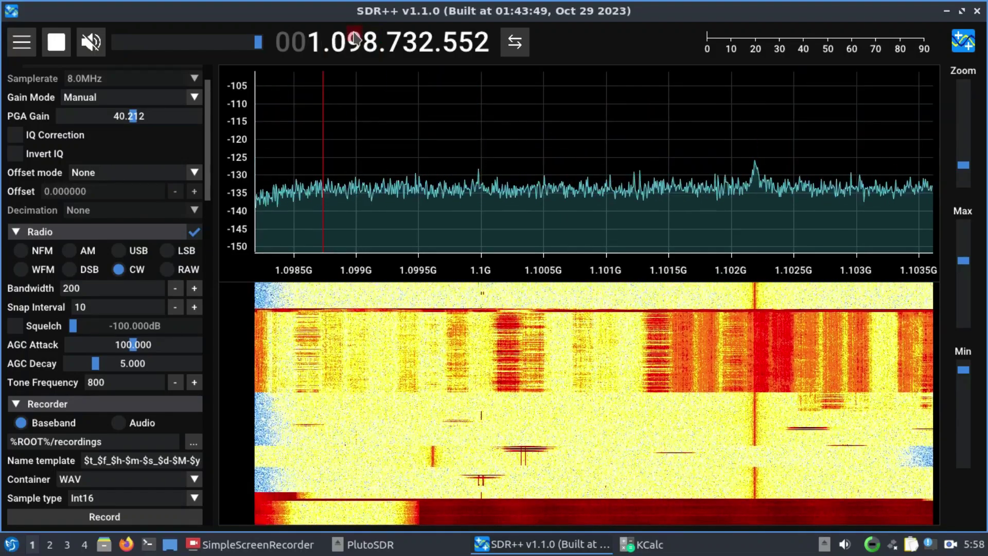
{"action": "scroll", "coordinate": [372, 39], "scroll_direction": "down", "scroll_amount": 1}
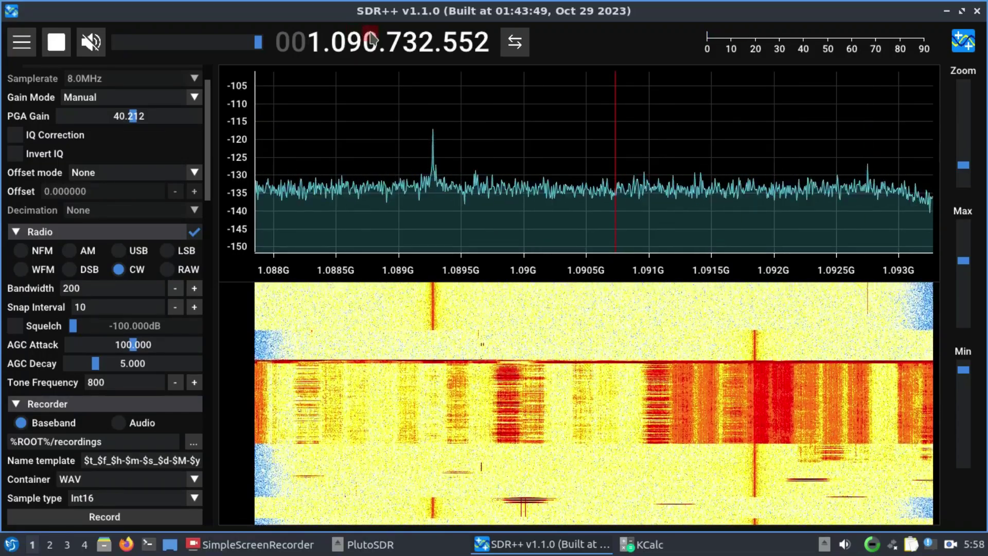
Sweep the receiver up through 1.389.732.552 and 1.589.732.552 to 1.679.732.552 to look for signals
{"action": "scroll", "coordinate": [372, 39], "scroll_direction": "up", "scroll_amount": 4}
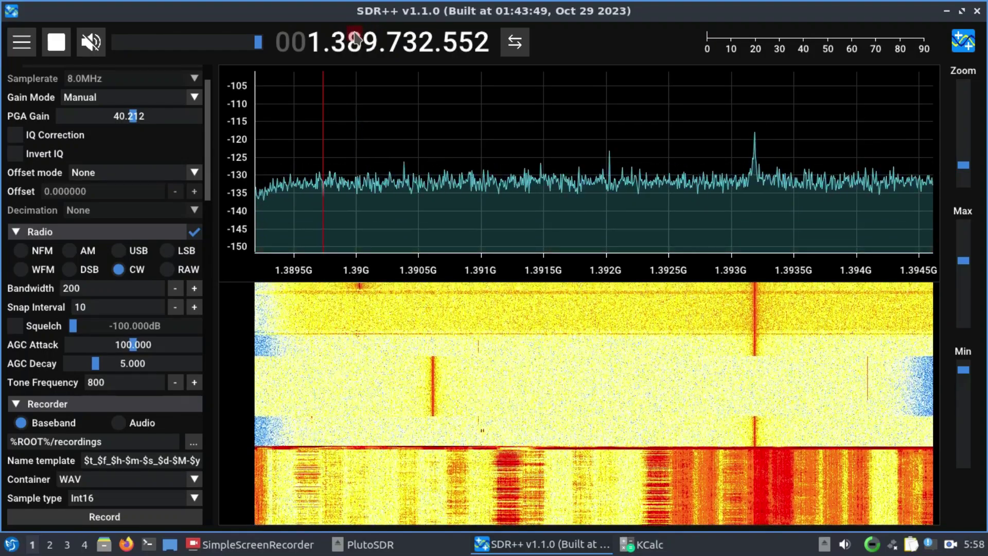
{"action": "scroll", "coordinate": [354, 35], "scroll_direction": "down", "scroll_amount": 1}
{"action": "scroll", "coordinate": [355, 35], "scroll_direction": "up", "scroll_amount": 1}
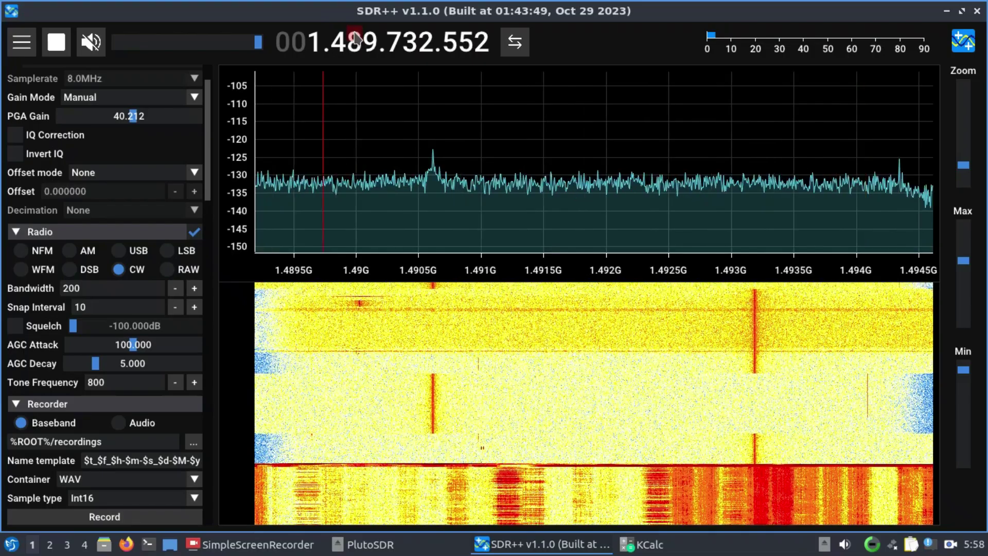
{"action": "scroll", "coordinate": [355, 37], "scroll_direction": "down", "scroll_amount": 3}
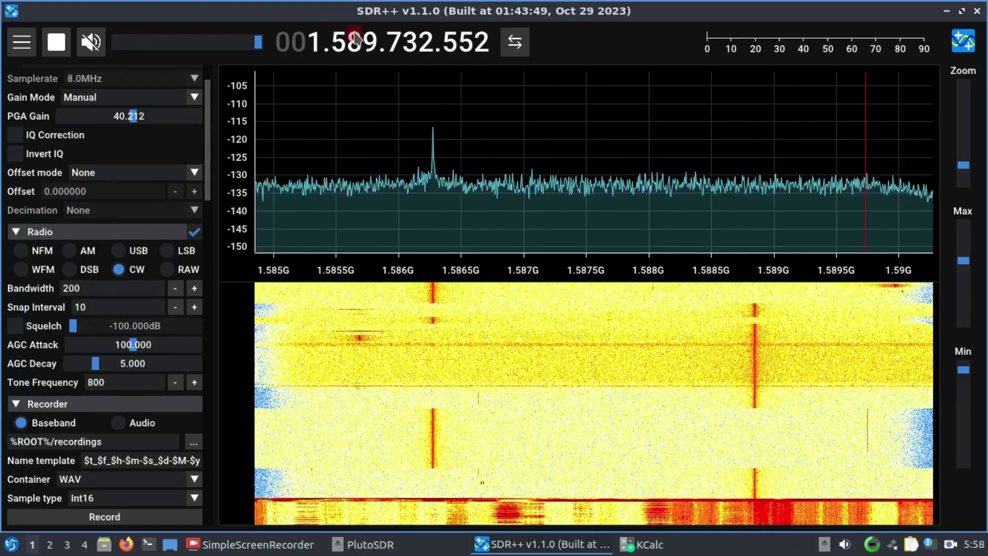
{"action": "scroll", "coordinate": [356, 37], "scroll_direction": "up", "scroll_amount": 1}
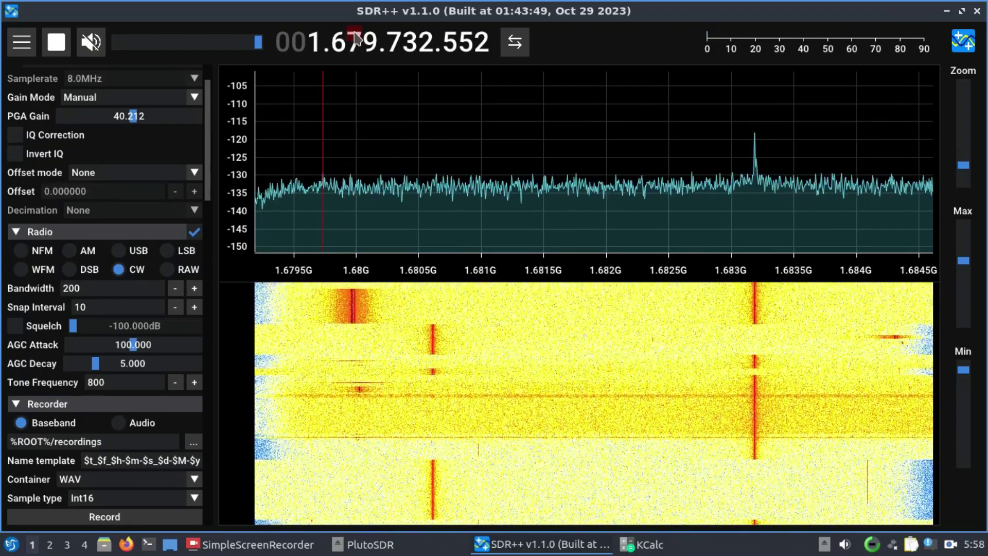
Tune up to 1.869.732.552 and raise the spectrum display range to about -117 to -80 dB
{"action": "scroll", "coordinate": [356, 37], "scroll_direction": "up", "scroll_amount": 3}
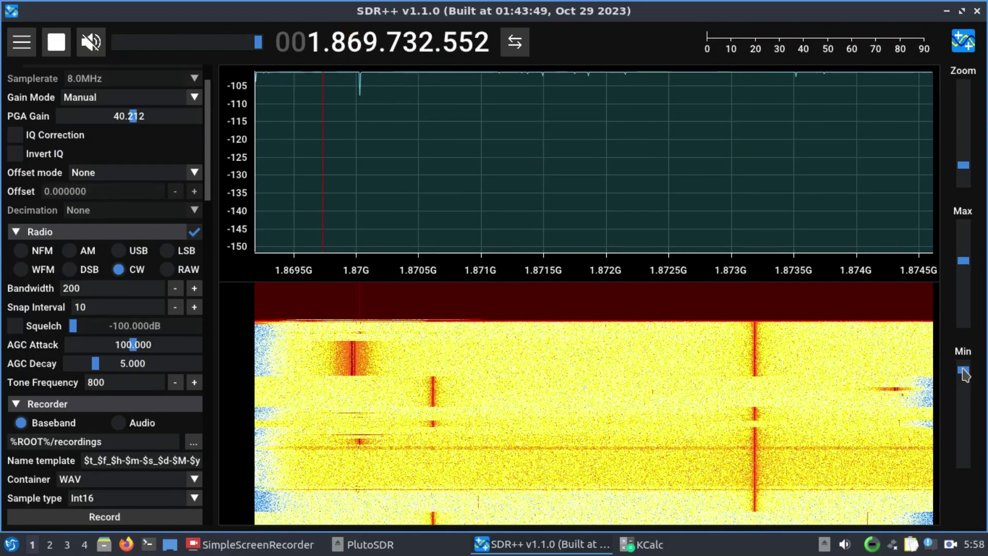
{"action": "left_click_drag", "start_coordinate": [965, 379], "coordinate": [963, 398]}
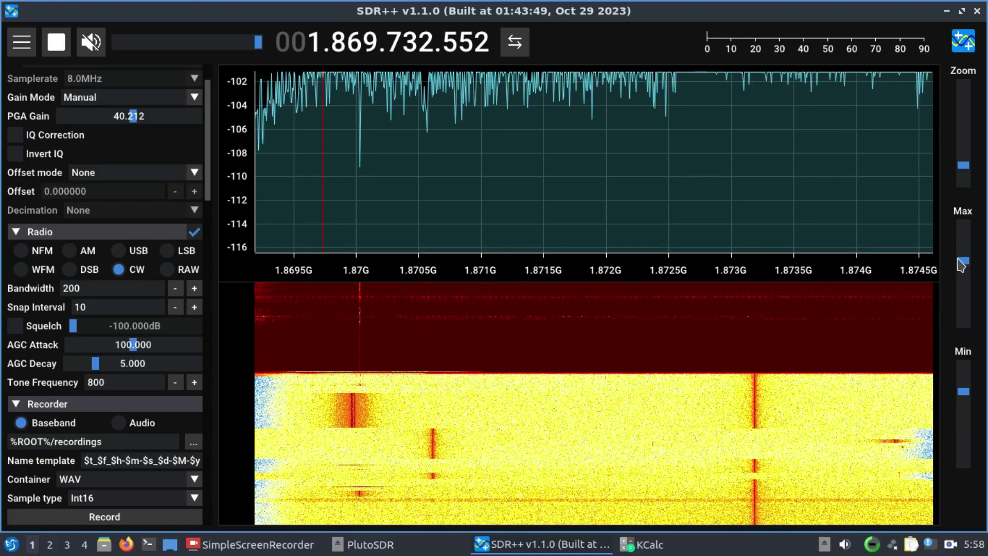
{"action": "left_click_drag", "start_coordinate": [962, 267], "coordinate": [963, 273]}
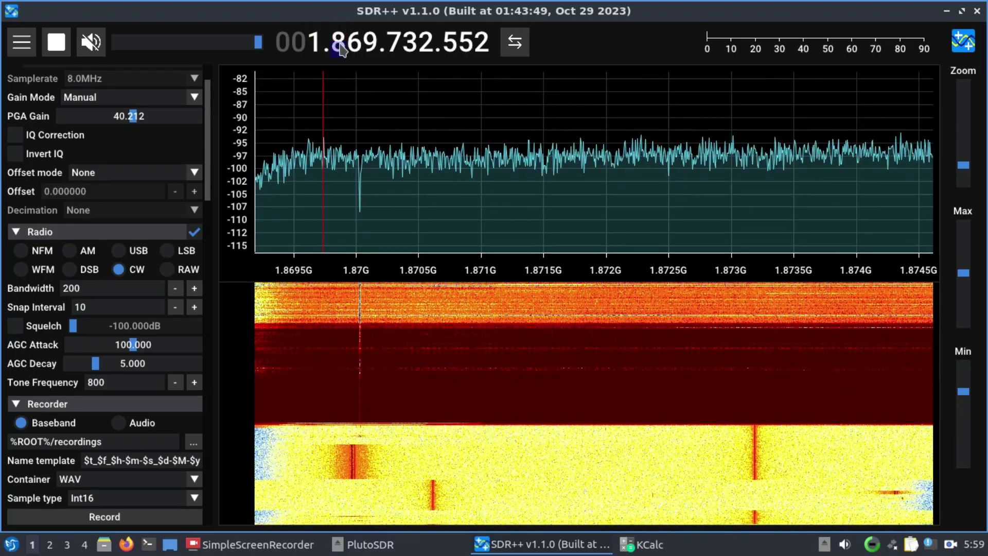
Tune up to 2.069.732.552 and lower the spectrum display range to about -144 to -105 dB
{"action": "scroll", "coordinate": [339, 42], "scroll_direction": "up", "scroll_amount": 1}
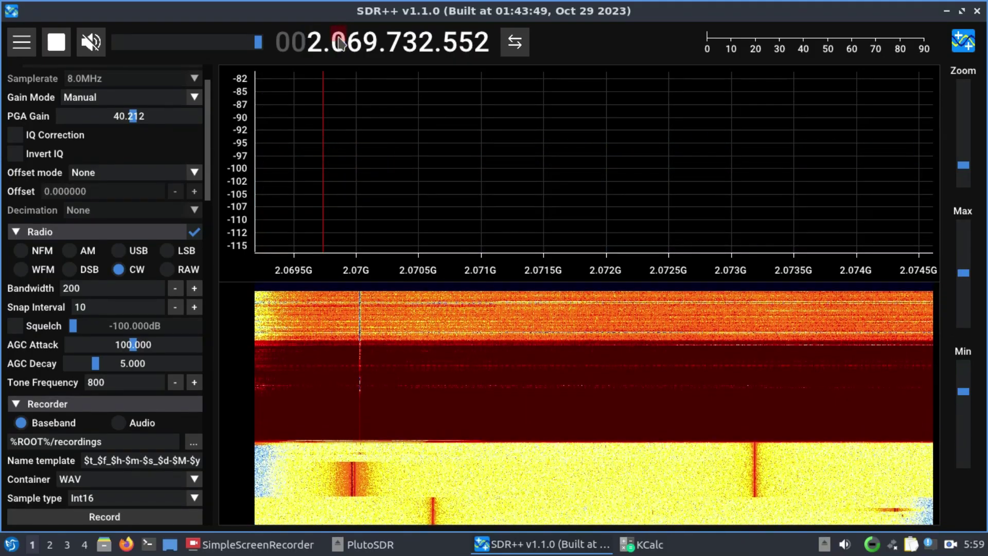
{"action": "scroll", "coordinate": [339, 42], "scroll_direction": "down", "scroll_amount": 2}
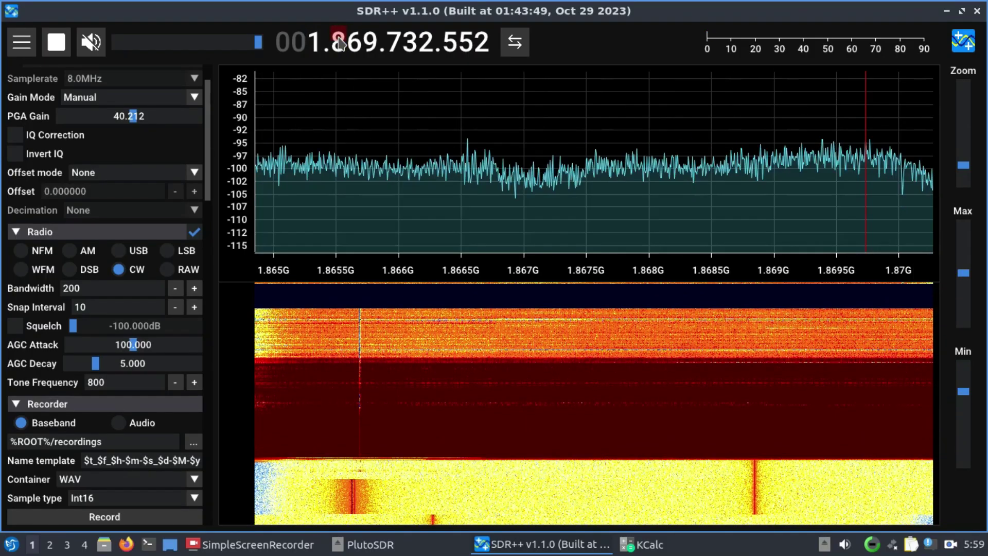
{"action": "scroll", "coordinate": [339, 43], "scroll_direction": "up", "scroll_amount": 1}
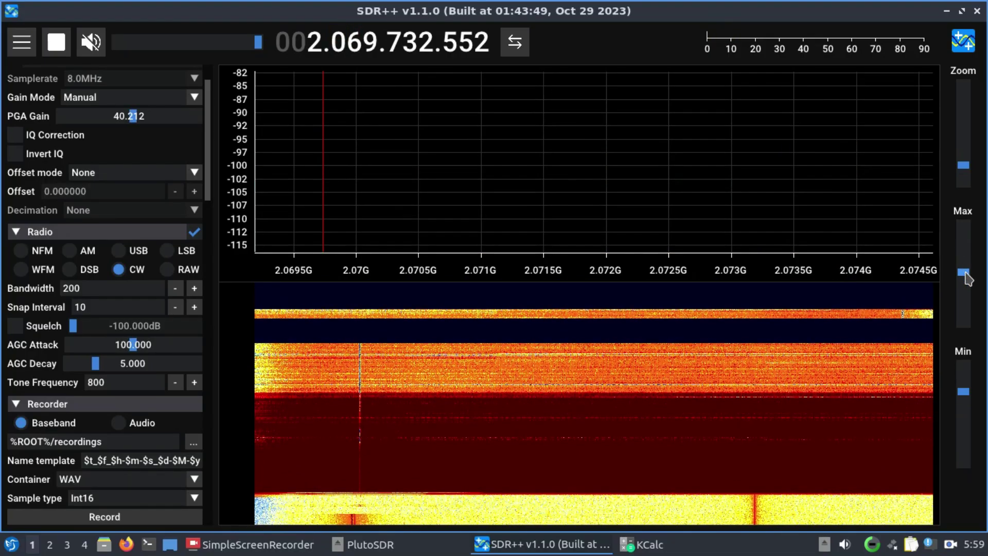
{"action": "left_click_drag", "start_coordinate": [968, 277], "coordinate": [967, 260]}
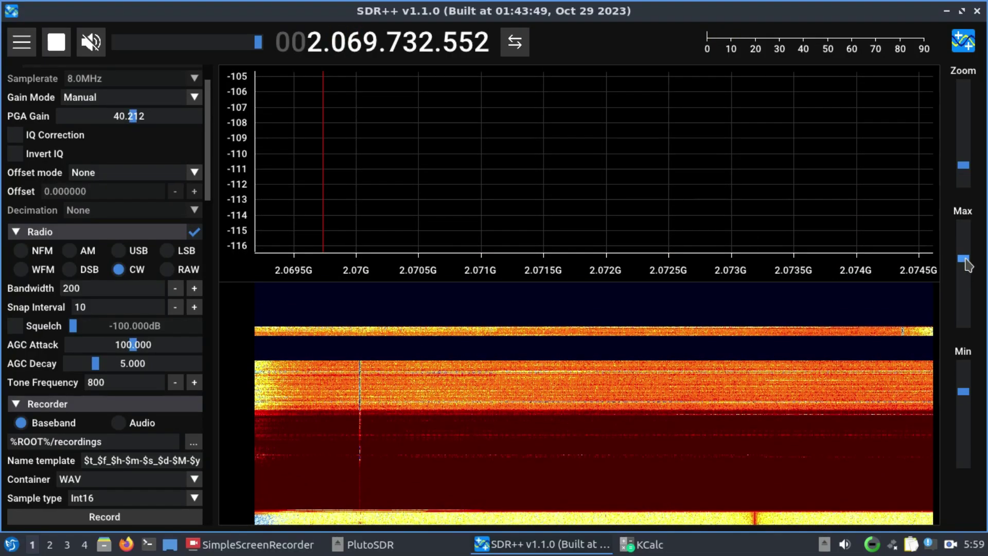
{"action": "left_click_drag", "start_coordinate": [960, 394], "coordinate": [960, 378]}
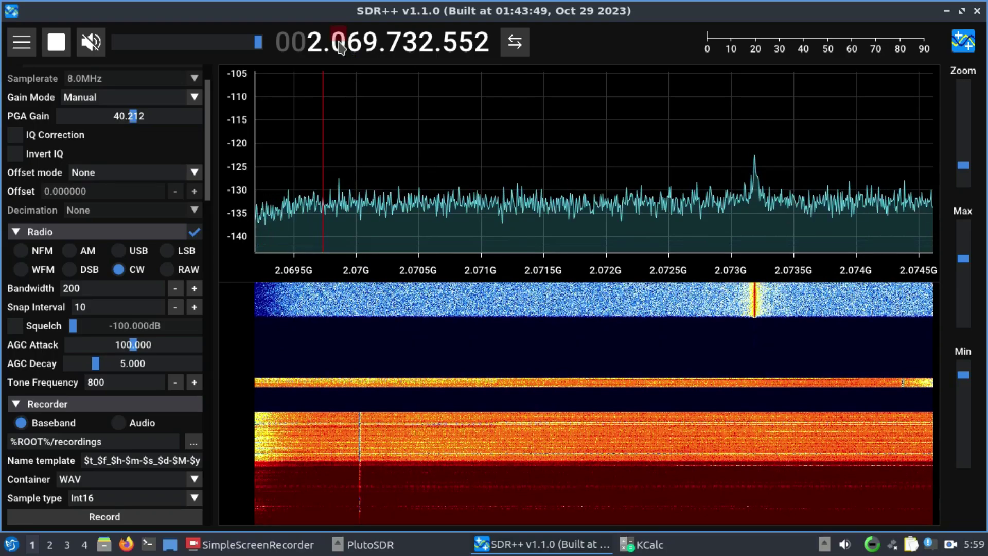
Tune to 2.139.732.552 and raise the maximum display level to about -71 dB to fit the strong signal
{"action": "scroll", "coordinate": [339, 46], "scroll_direction": "up", "scroll_amount": 2}
{"action": "scroll", "coordinate": [340, 46], "scroll_direction": "down", "scroll_amount": 1}
{"action": "scroll", "coordinate": [356, 47], "scroll_direction": "down", "scroll_amount": 3}
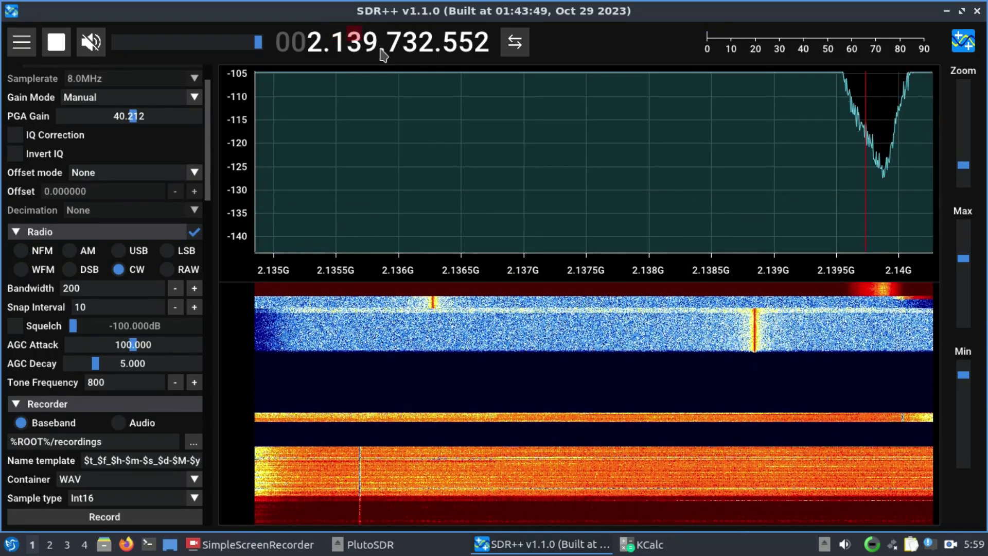
{"action": "left_click", "coordinate": [963, 265]}
{"action": "left_click_drag", "start_coordinate": [964, 269], "coordinate": [963, 281]}
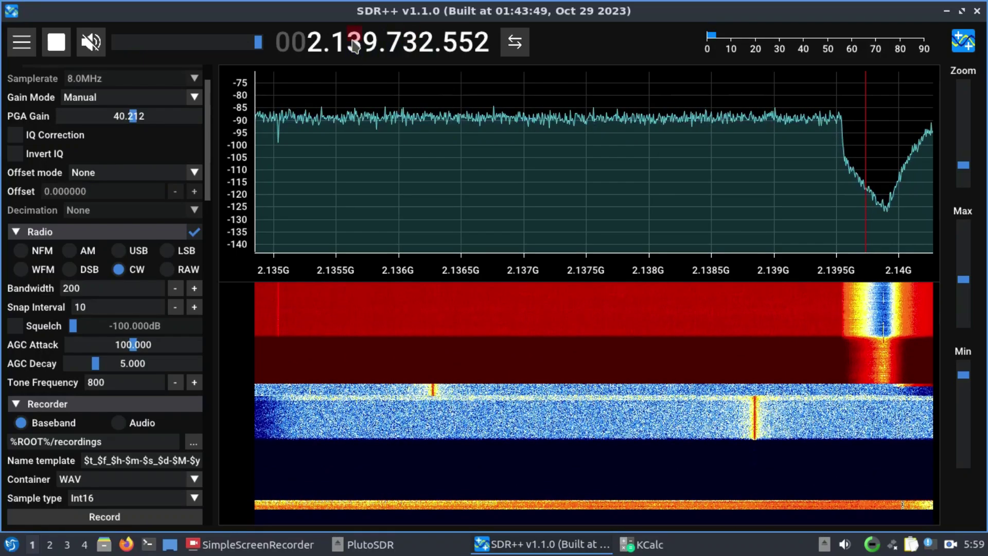
Sweep up in 10 MHz increments through 2.199.732.552 and 2.279.732.552 to 2.329.732.552 to look for signals
{"action": "left_click", "coordinate": [353, 44]}
{"action": "left_click", "coordinate": [353, 43]}
{"action": "left_click", "coordinate": [353, 43]}
{"action": "left_click", "coordinate": [353, 42]}
{"action": "left_click", "coordinate": [353, 44]}
{"action": "left_click", "coordinate": [353, 43]}
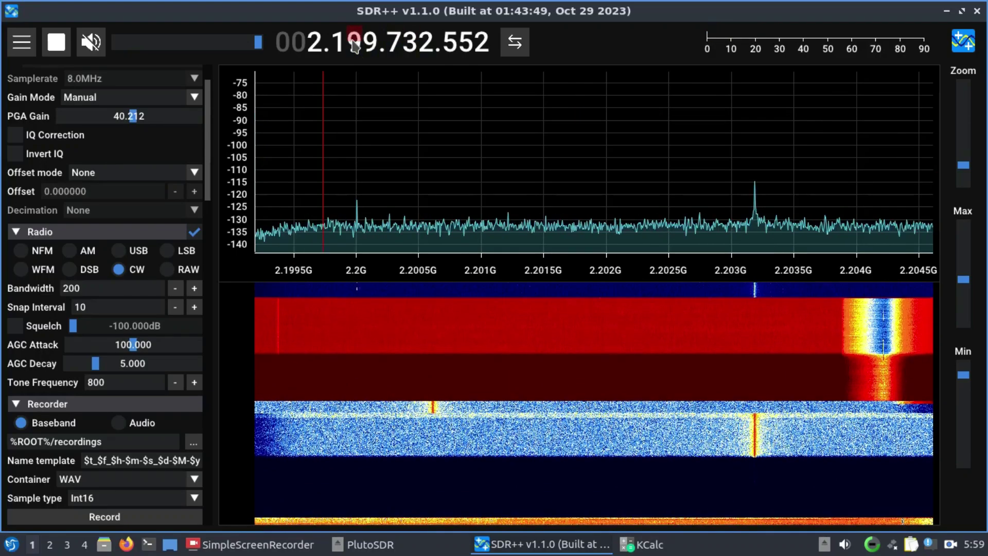
{"action": "left_click", "coordinate": [353, 43]}
{"action": "left_click", "coordinate": [353, 44]}
{"action": "left_click", "coordinate": [353, 44]}
{"action": "left_click", "coordinate": [353, 43]}
{"action": "scroll", "coordinate": [354, 45], "scroll_direction": "up", "scroll_amount": 6}
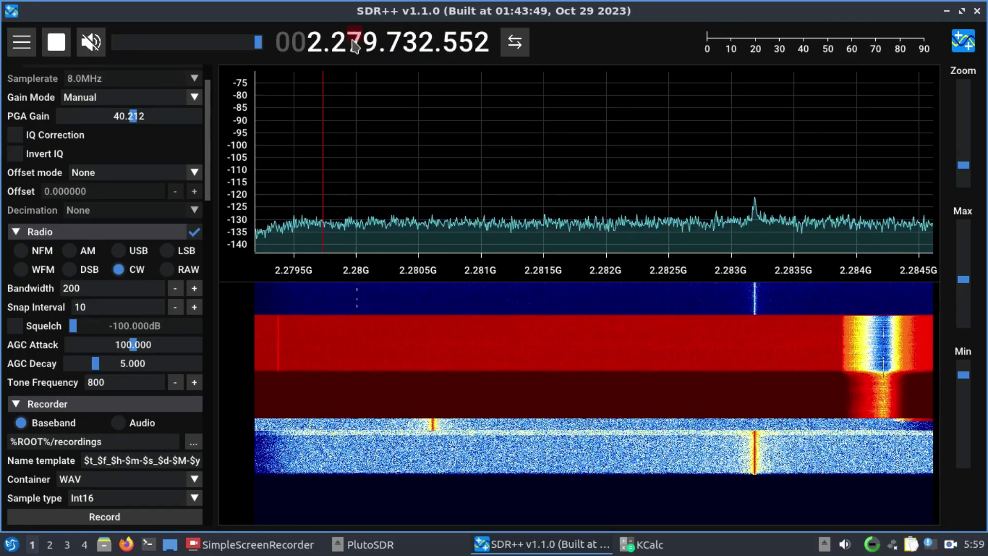
{"action": "scroll", "coordinate": [354, 46], "scroll_direction": "up", "scroll_amount": 1}
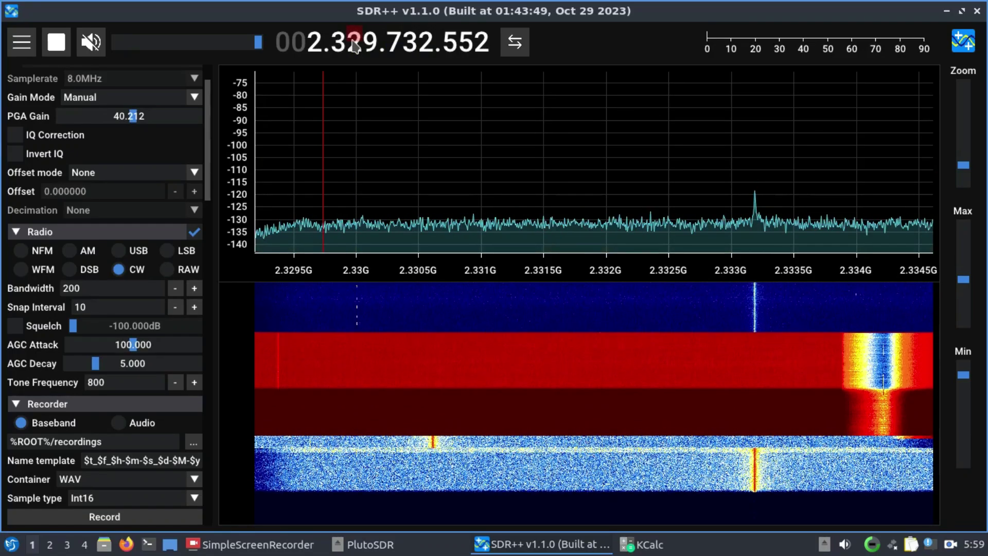
Check the 13cm Ham Band at 2.309.732.552 and 2.389.732.552, continuing up to its edge at 2.449.732.552
{"action": "scroll", "coordinate": [355, 45], "scroll_direction": "down", "scroll_amount": 2}
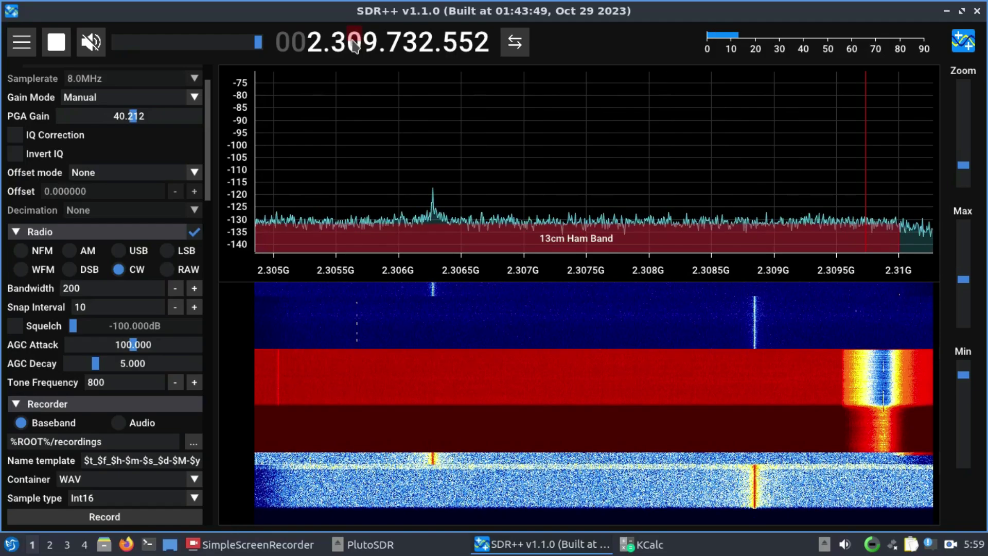
{"action": "scroll", "coordinate": [355, 46], "scroll_direction": "up", "scroll_amount": 6}
{"action": "scroll", "coordinate": [354, 45], "scroll_direction": "up", "scroll_amount": 7}
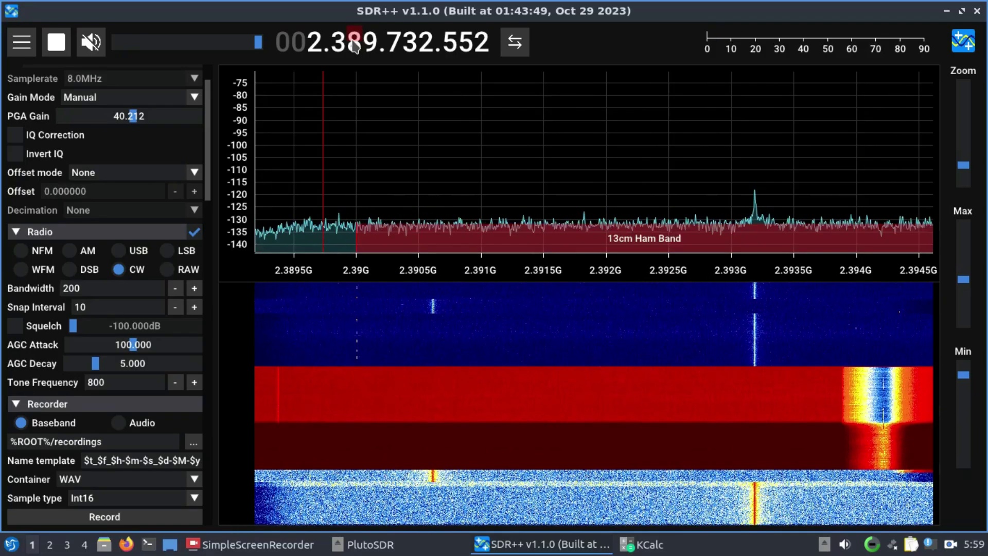
{"action": "scroll", "coordinate": [355, 45], "scroll_direction": "up", "scroll_amount": 1}
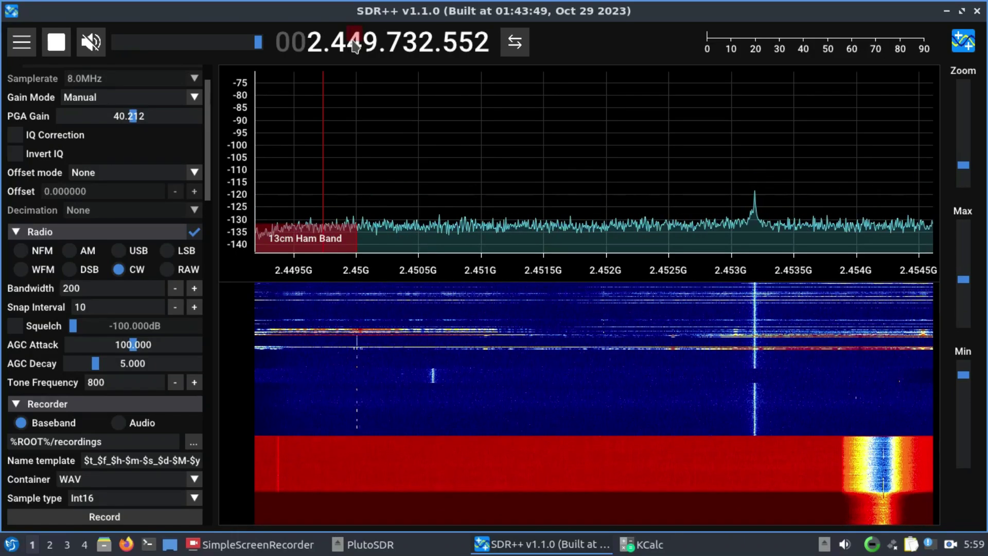
Tune to 2.469.732.552, then step down in 1 MHz increments to 2.437.732.552 and examine the activity at 2.438.732.552
{"action": "scroll", "coordinate": [354, 45], "scroll_direction": "up", "scroll_amount": 2}
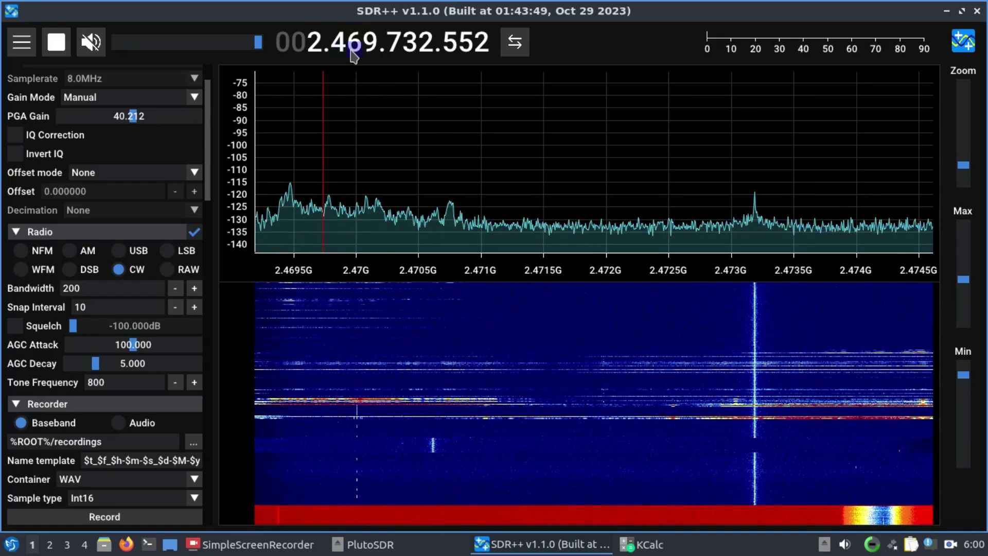
{"action": "scroll", "coordinate": [354, 47], "scroll_direction": "down", "scroll_amount": 1}
{"action": "scroll", "coordinate": [371, 49], "scroll_direction": "down", "scroll_amount": 7}
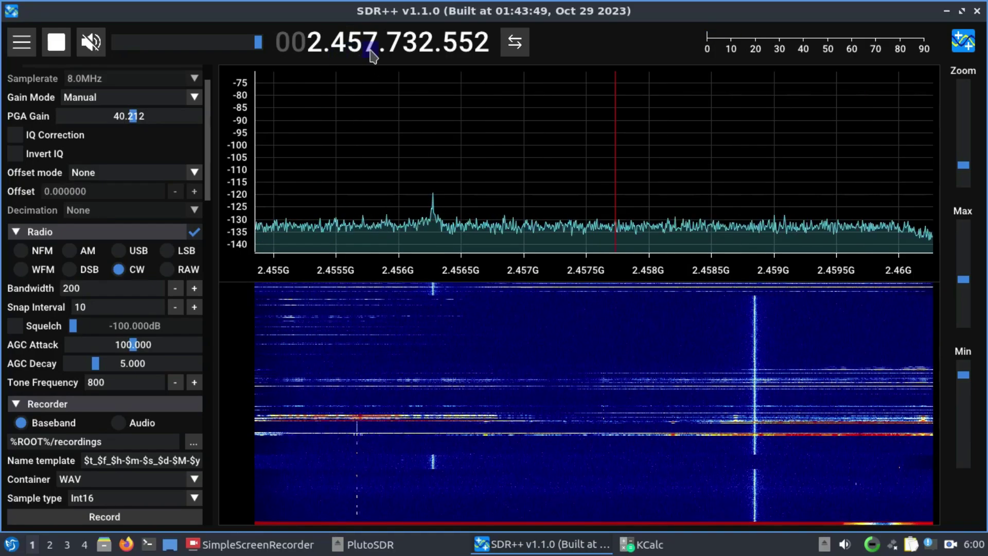
{"action": "scroll", "coordinate": [372, 52], "scroll_direction": "down", "scroll_amount": 8}
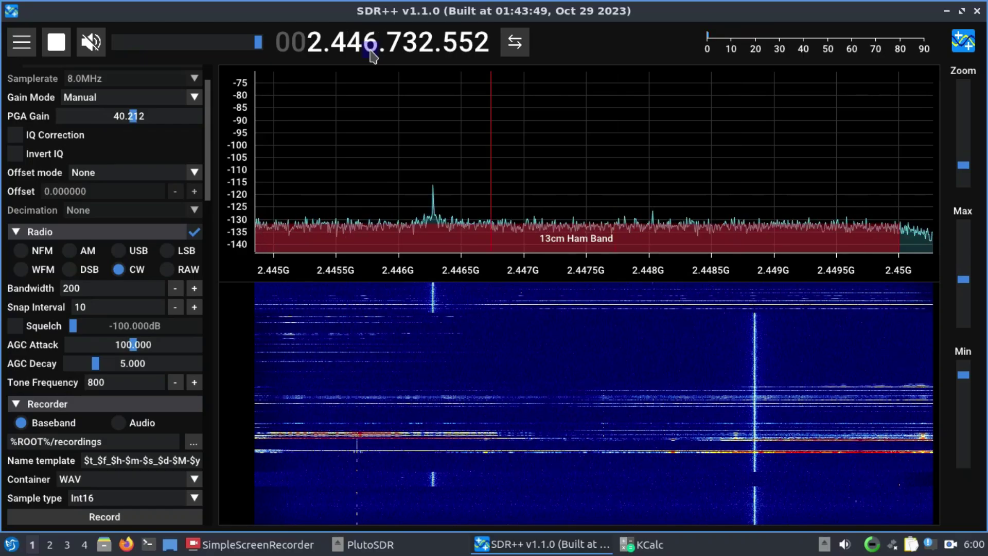
{"action": "scroll", "coordinate": [372, 51], "scroll_direction": "down", "scroll_amount": 7}
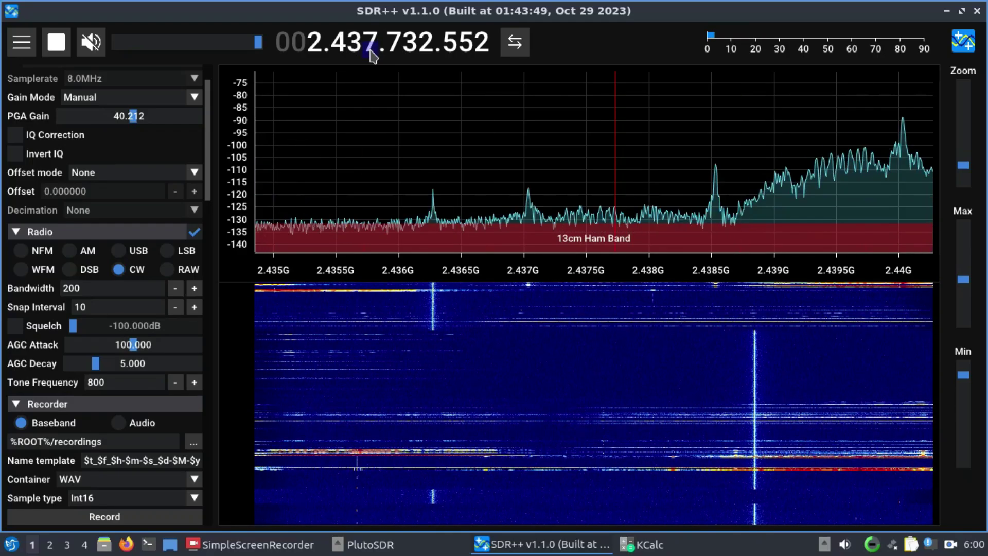
{"action": "scroll", "coordinate": [372, 52], "scroll_direction": "up", "scroll_amount": 1}
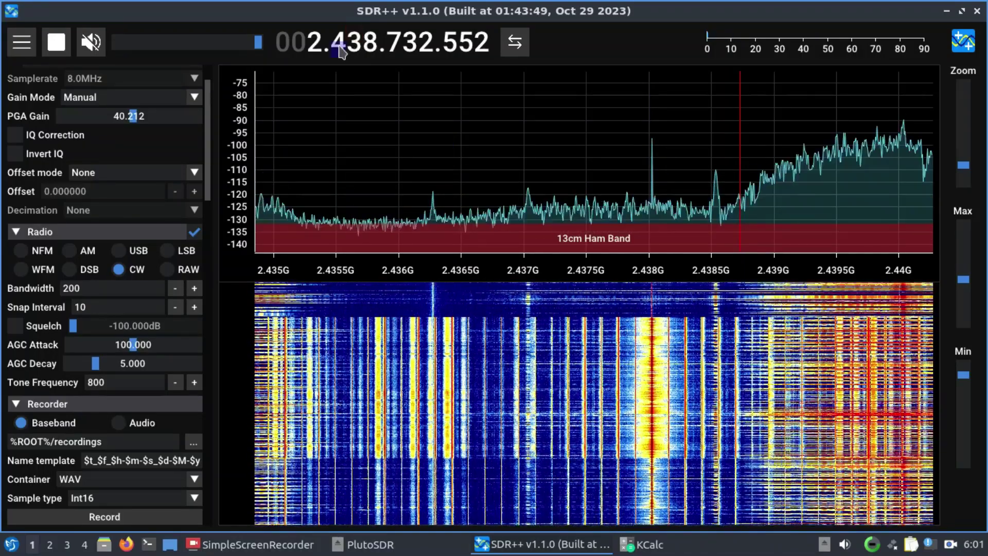
Drop the frequency in 1 GHz increments to 438.732.552 to inspect the 70cm Ham Band
{"action": "left_click", "coordinate": [323, 54]}
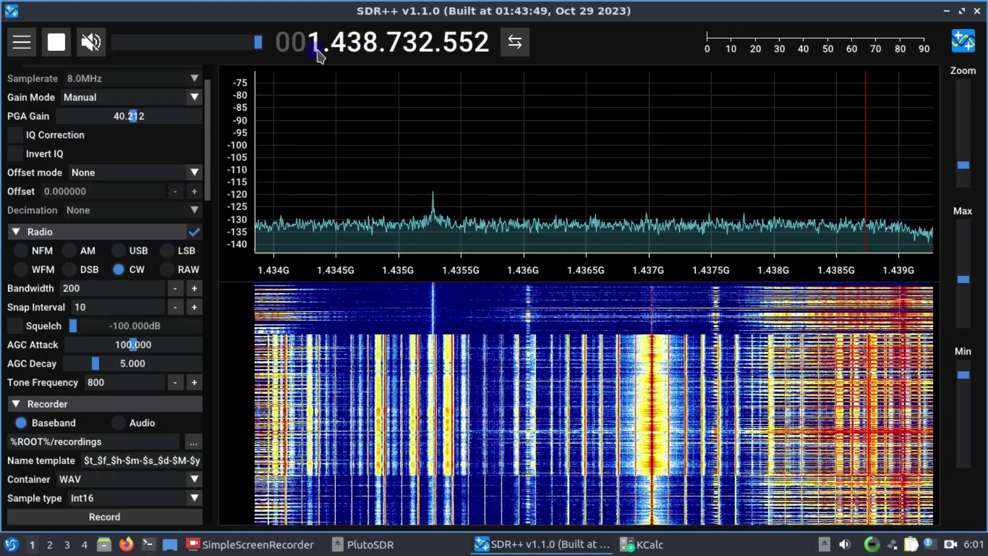
{"action": "left_click", "coordinate": [321, 55]}
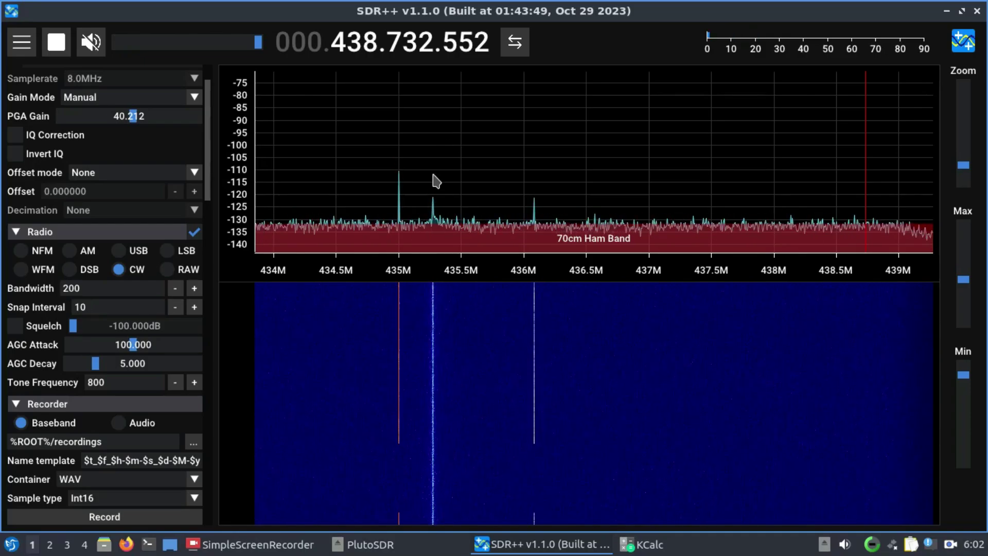
Tune back up to 1.438.732.552 and start a baseband recording of its signals
{"action": "left_click", "coordinate": [320, 43]}
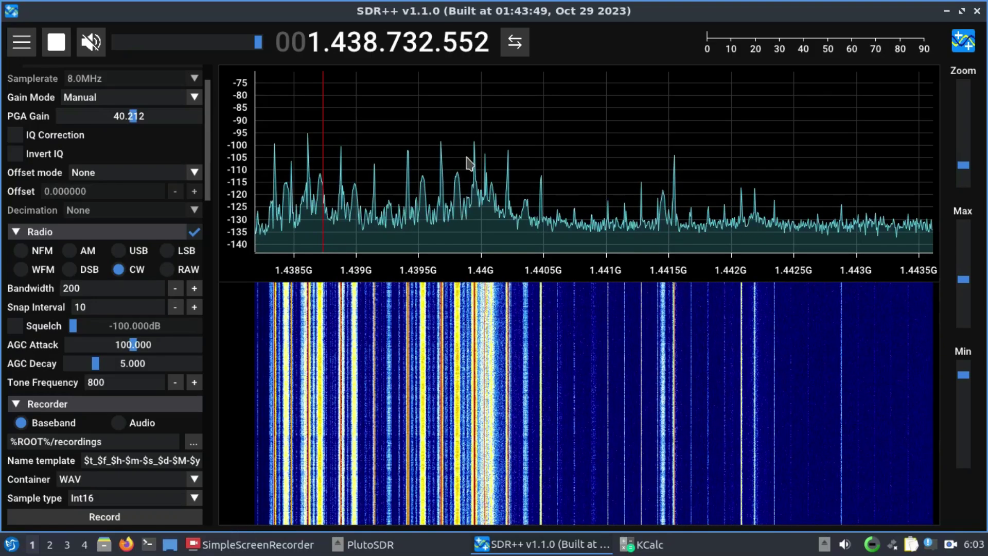
{"action": "left_click", "coordinate": [125, 521]}
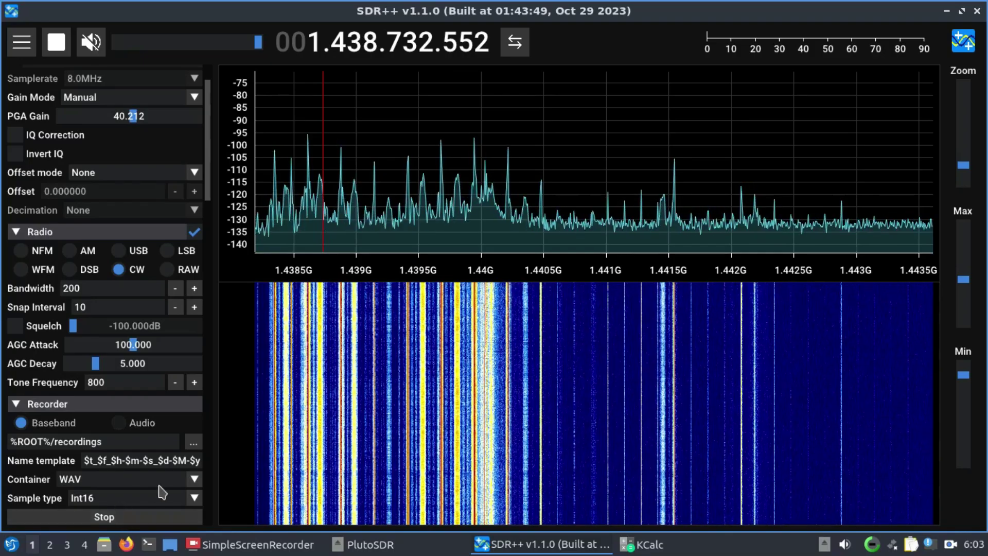